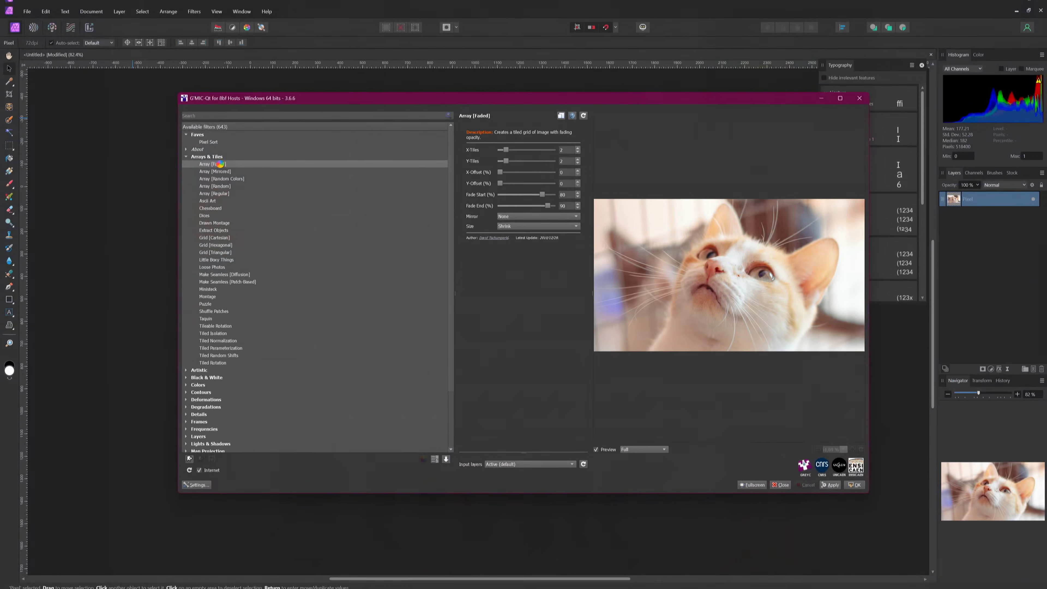
# Preview G'MIC filters on the cat photo, including Array [Faded] and Array [Mirrored], and browse the filter list down to the Upscale filters
pyautogui.click(221, 161)
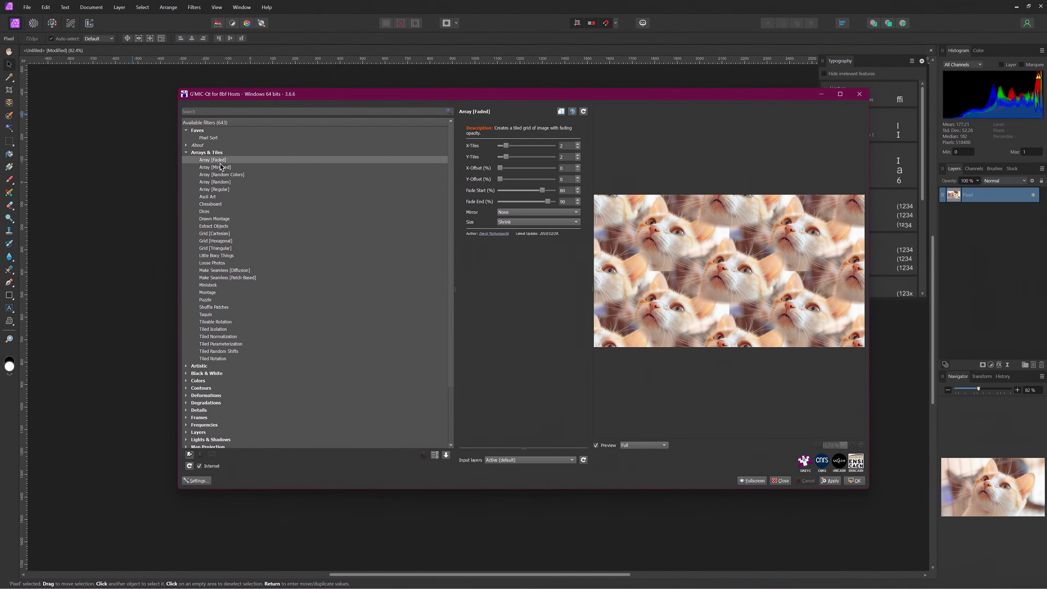
pyautogui.click(221, 169)
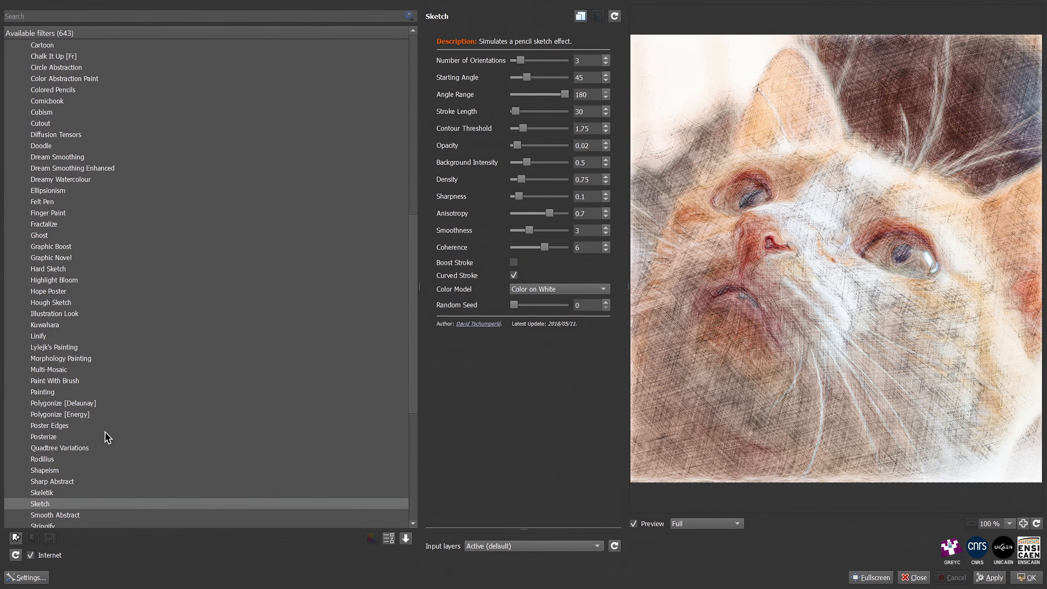
pyautogui.scroll(-5, 106, 435)
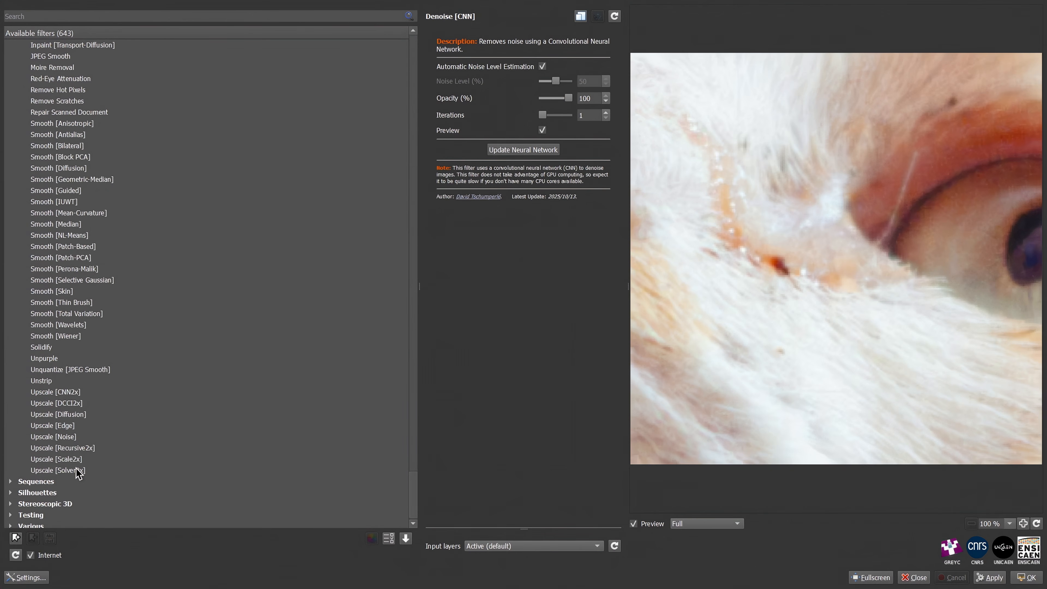
pyautogui.click(75, 459)
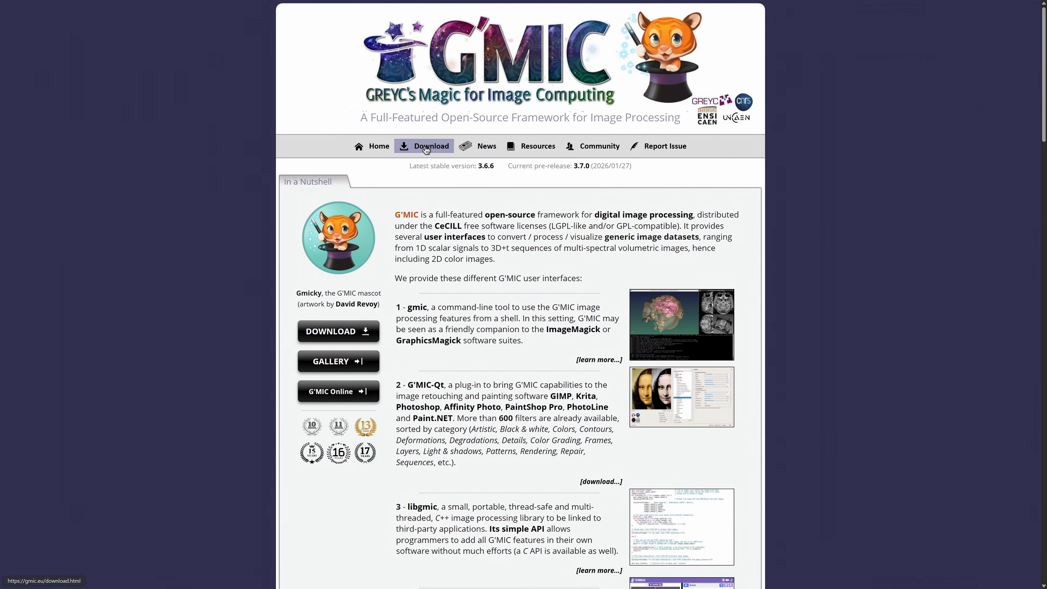
# Open the G'MIC website's download page and go to the stable .zip archive releases of the Photoshop / Affinity Photo plug-in
pyautogui.click(428, 147)
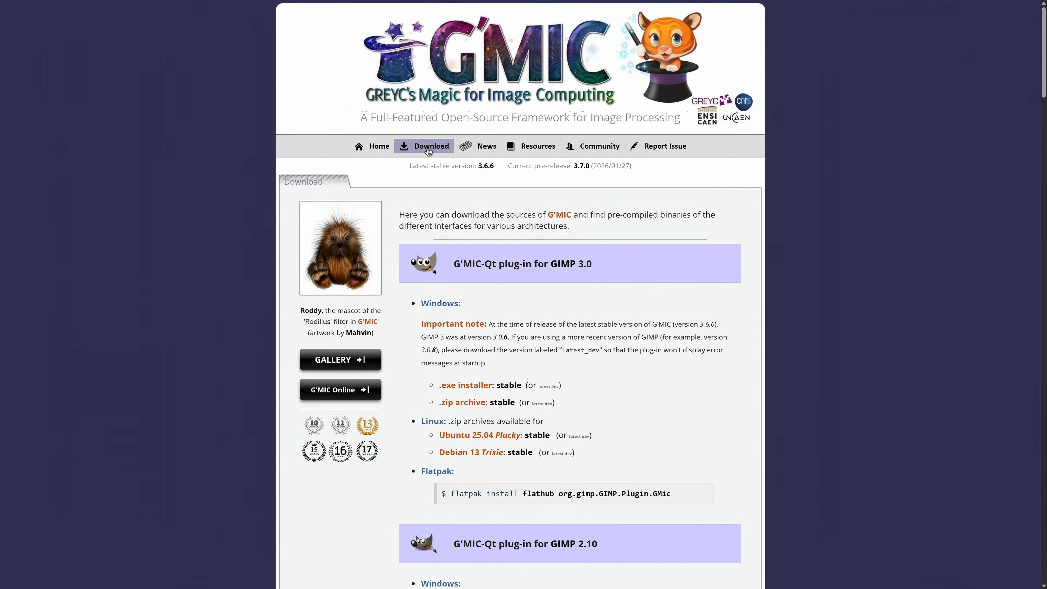
pyautogui.middleClick(1012, 114)
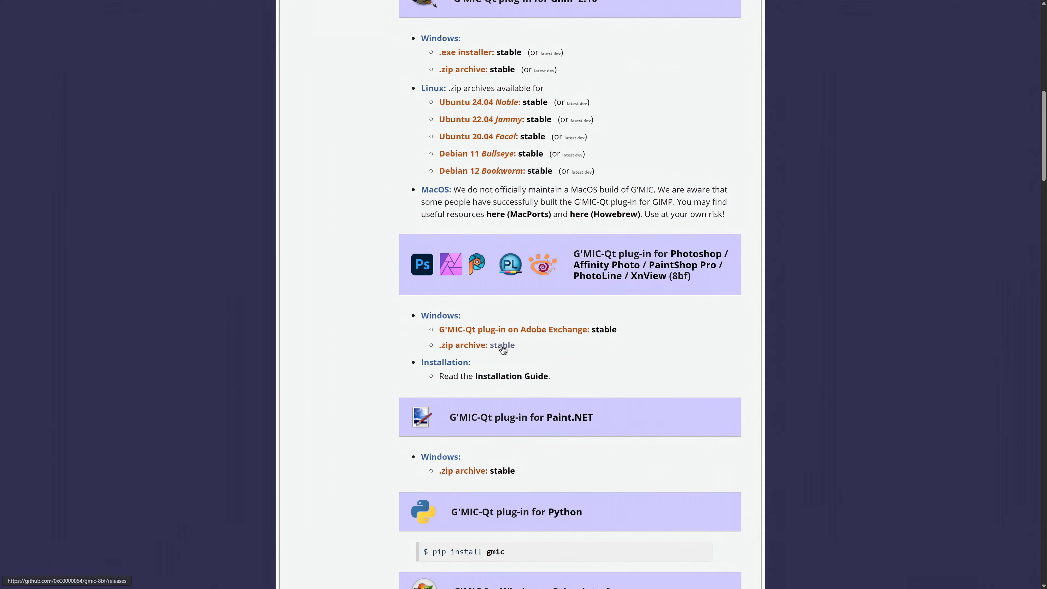
pyautogui.click(501, 345)
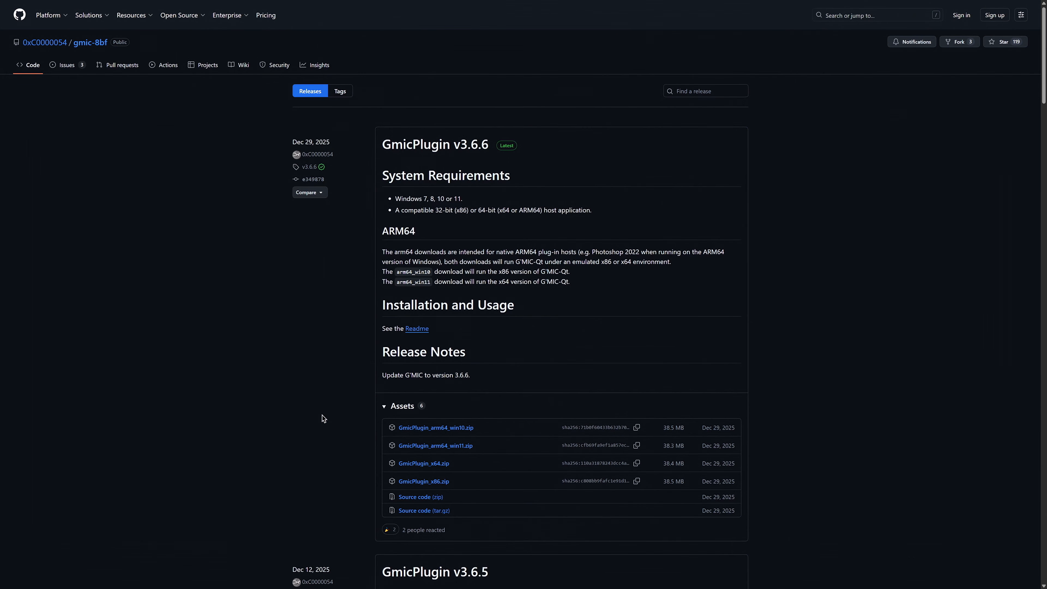
# Open Windows System Information, check the System Type entry, and close it
pyautogui.press('super')
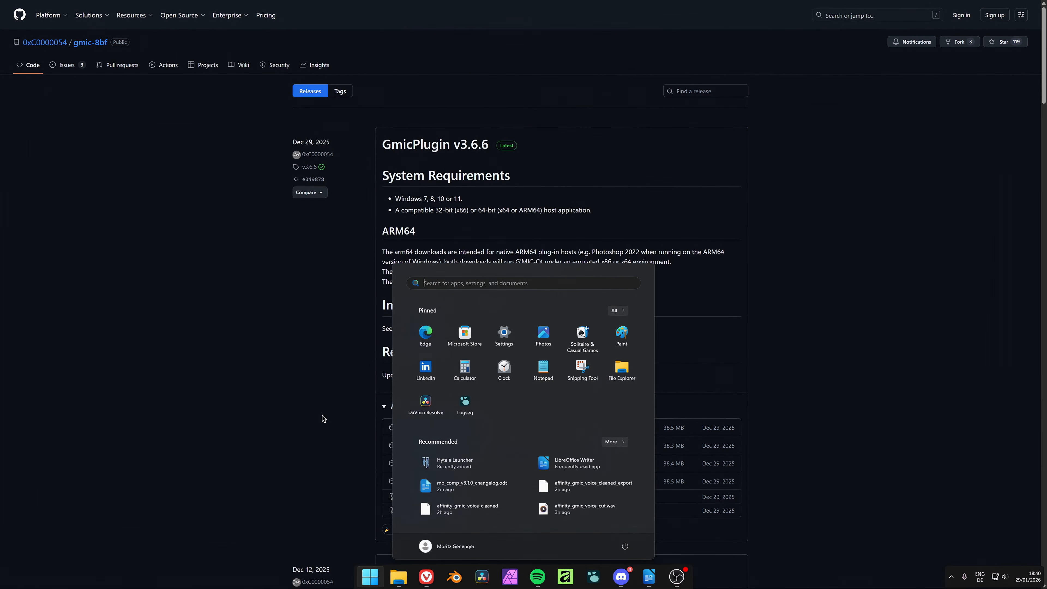
pyautogui.write('s')
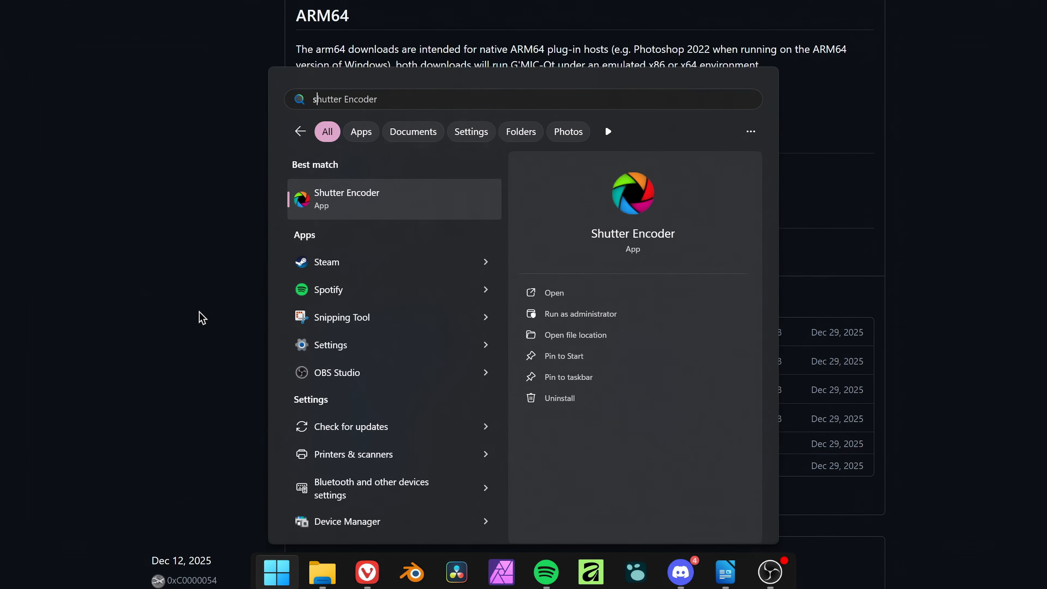
pyautogui.write('ystem')
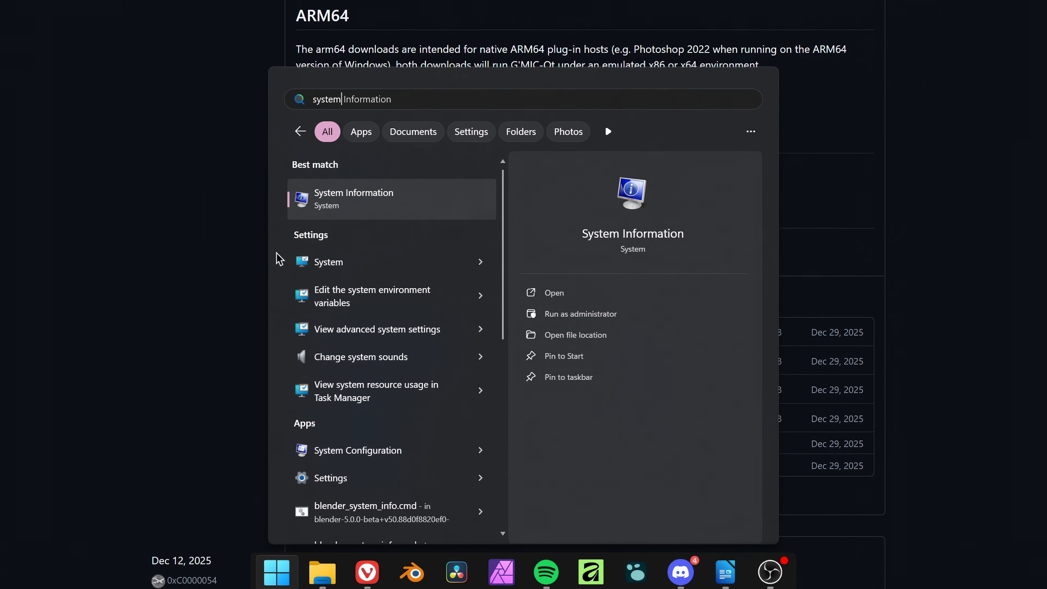
pyautogui.click(336, 197)
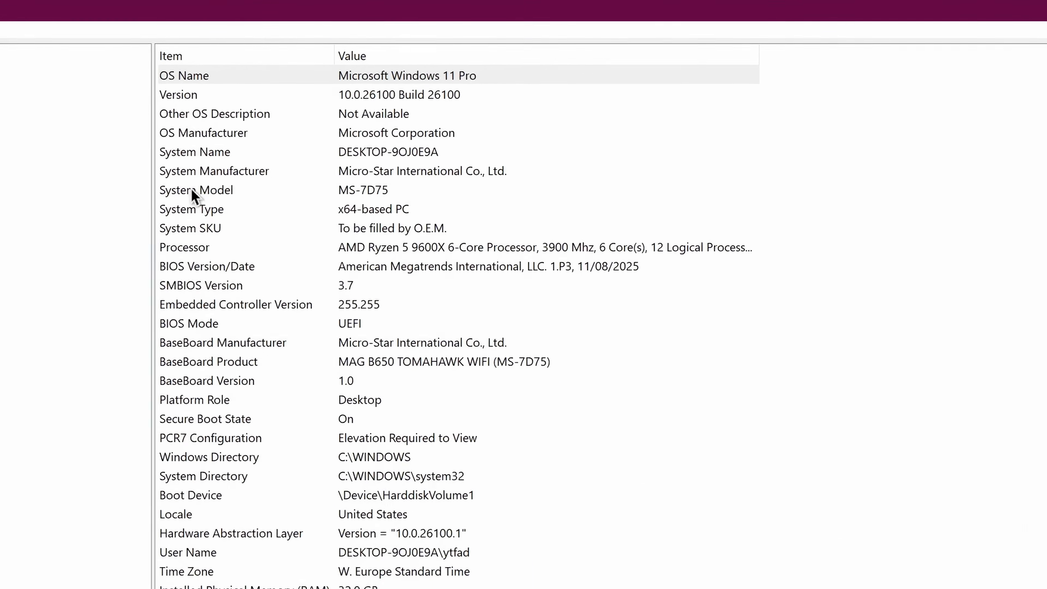
pyautogui.click(177, 209)
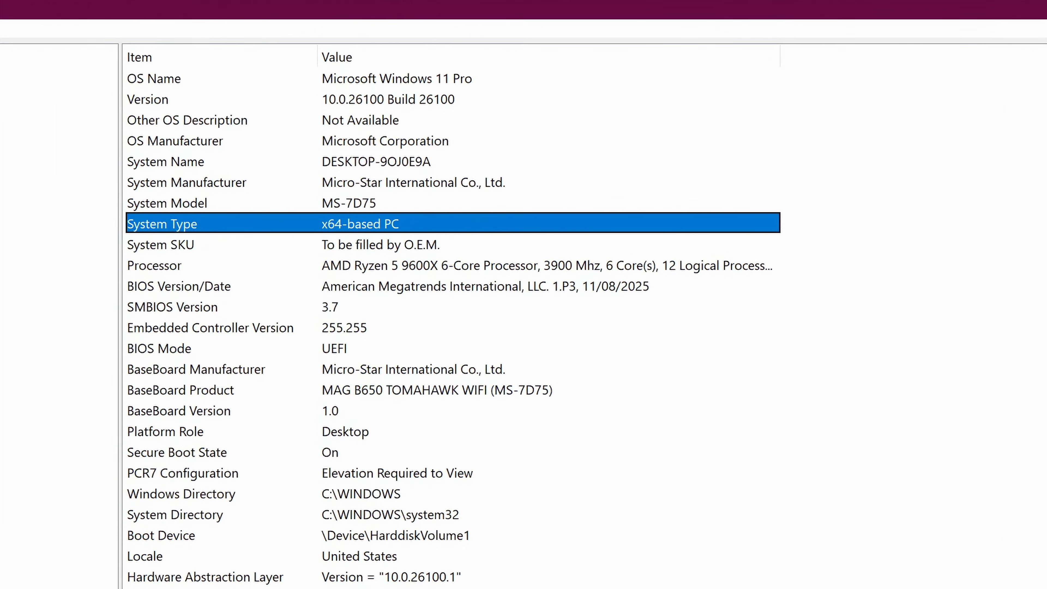
pyautogui.click(1017, 30)
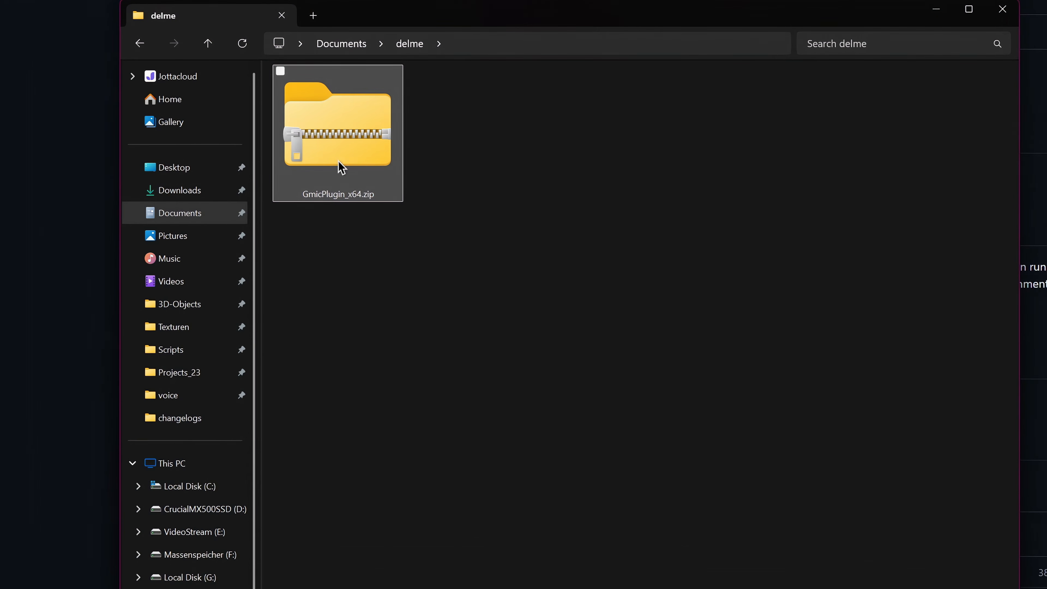
# Extract GmicPlugin_x64.zip with 7-Zip in the delme folder and open the extracted GmicPlugin_x64 folder
pyautogui.rightClick(348, 163)
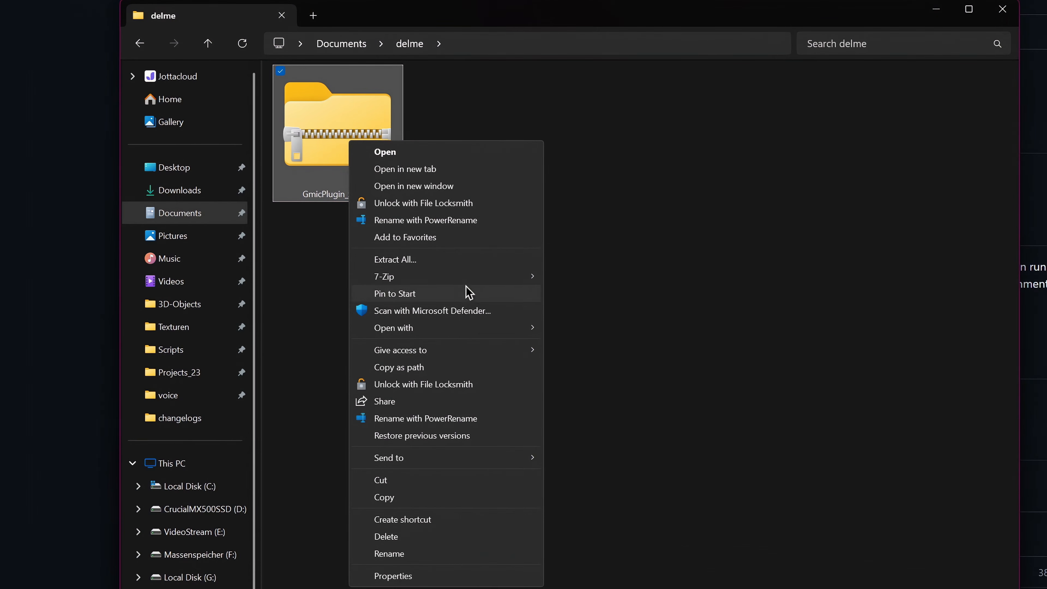
pyautogui.moveTo(475, 281)
pyautogui.click(725, 347)
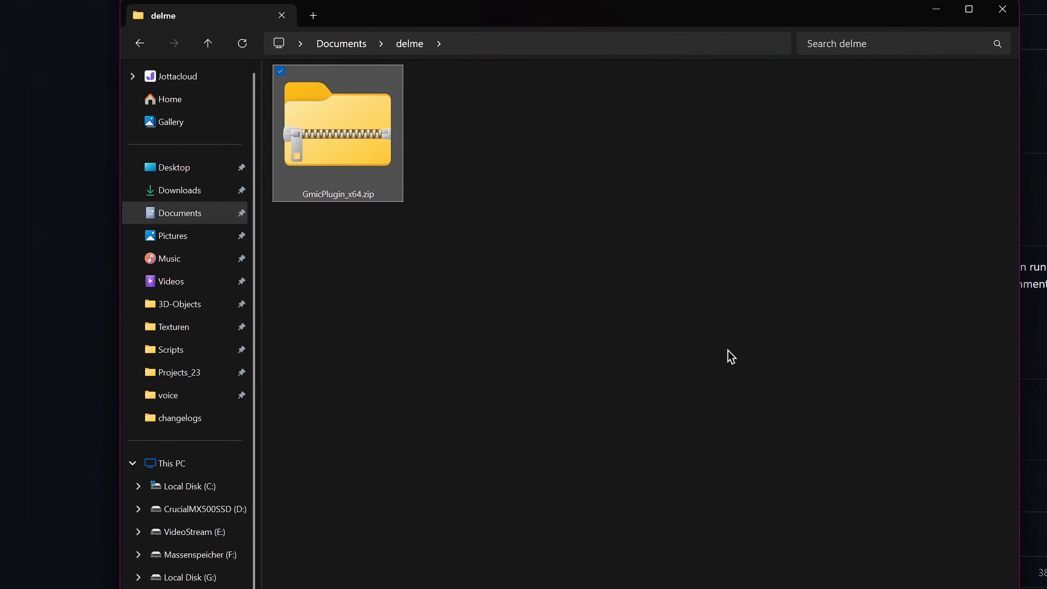
pyautogui.doubleClick(316, 164)
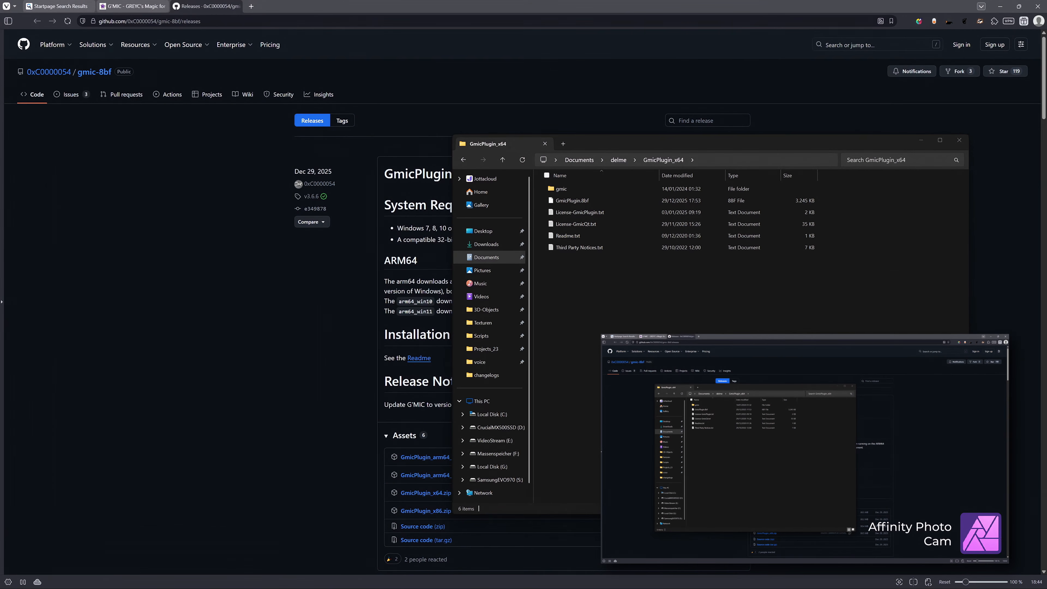
# Switch to Affinity and open the default Photoshop plugins folder from its settings, moving the folder window aside
pyautogui.click(566, 577)
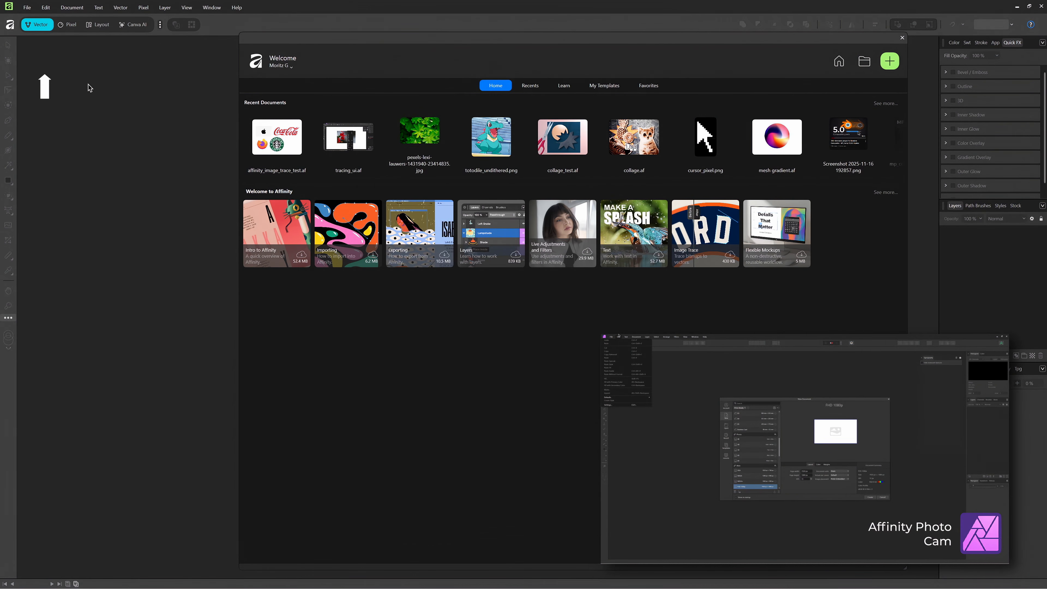
pyautogui.click(48, 8)
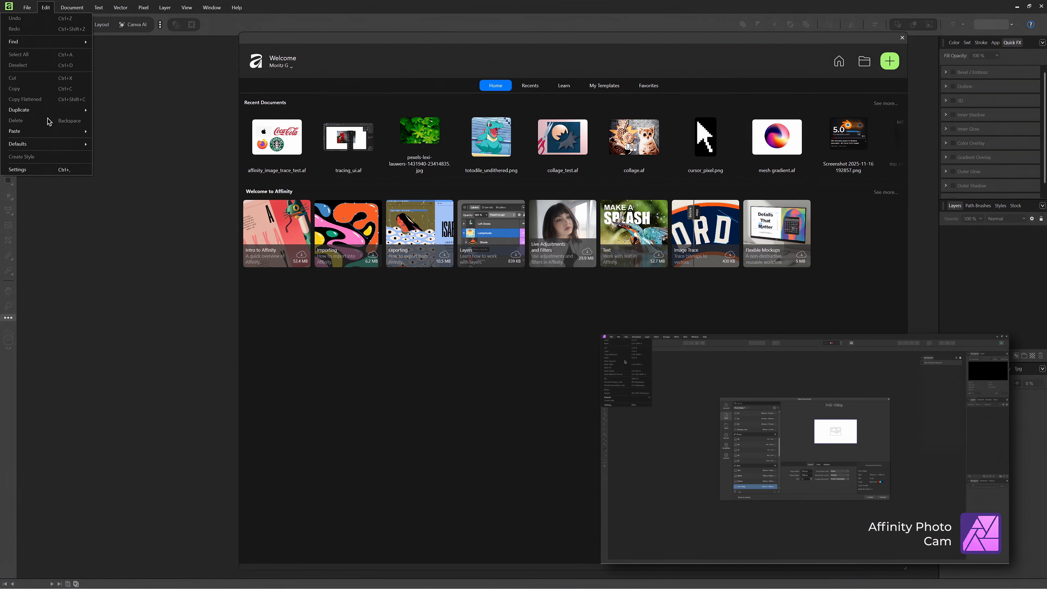
pyautogui.click(49, 169)
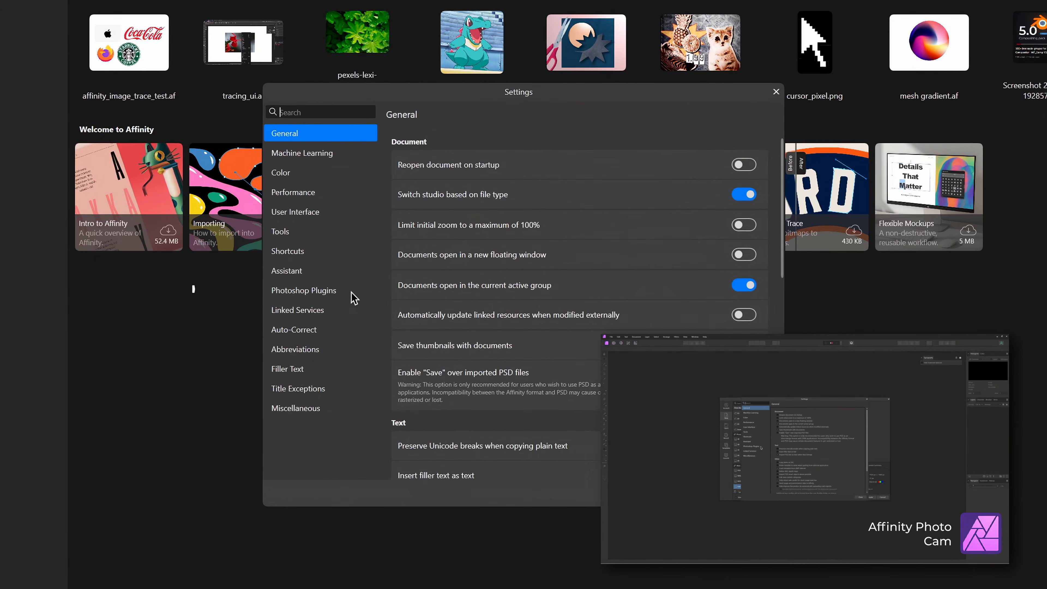
pyautogui.click(352, 295)
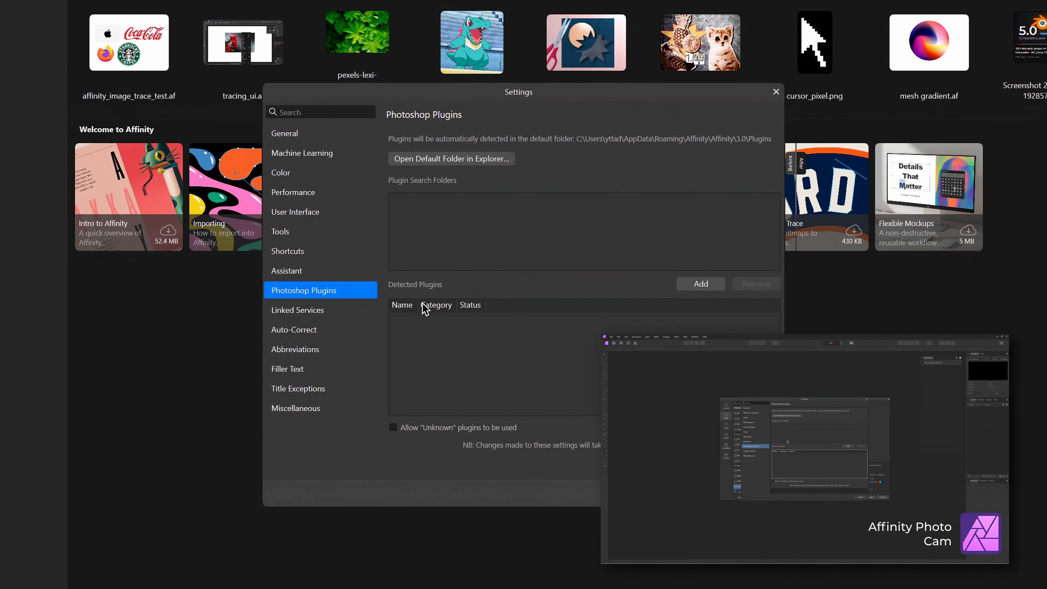
pyautogui.click(482, 158)
pyautogui.moveTo(704, 79); pyautogui.dragTo(81, 37)
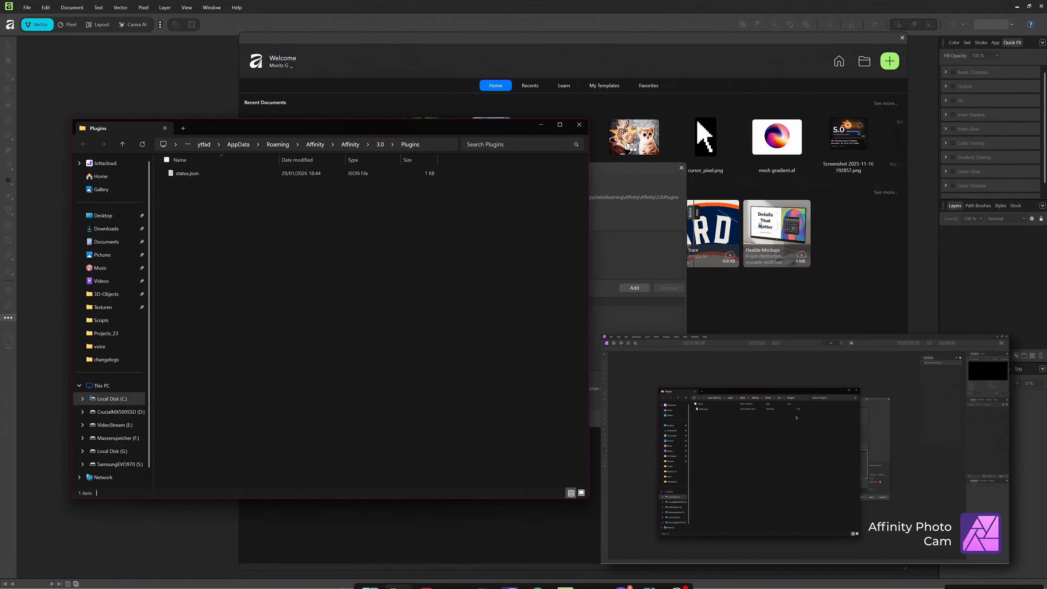
# Copy the gmic folder and GmicPlugin.8bf from the GmicPlugin_x64 folder into Affinity's Plugins folder, and close the Plugins window
pyautogui.moveTo(394, 578)
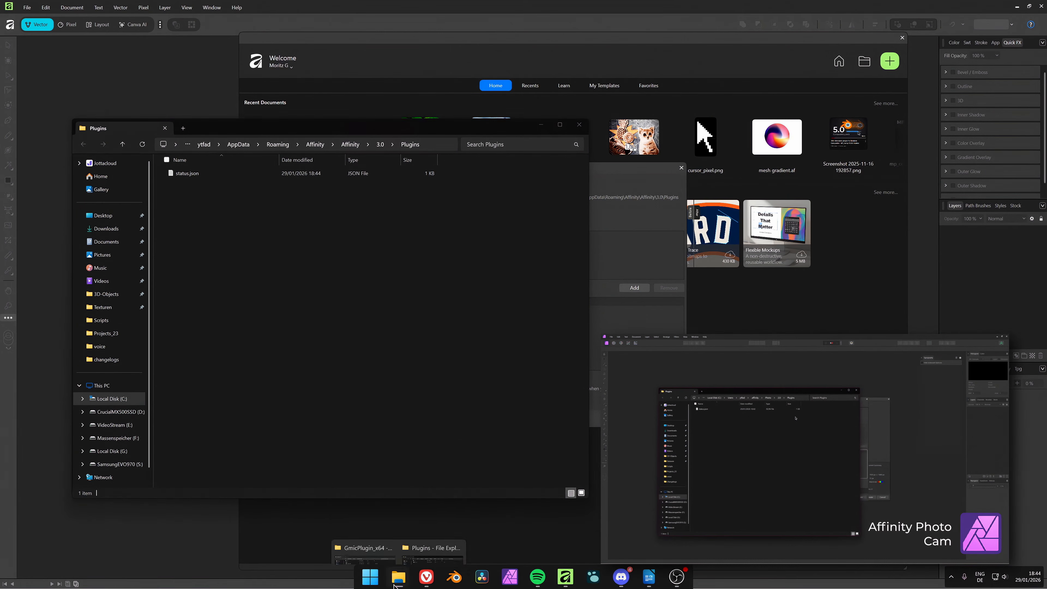
pyautogui.click(399, 551)
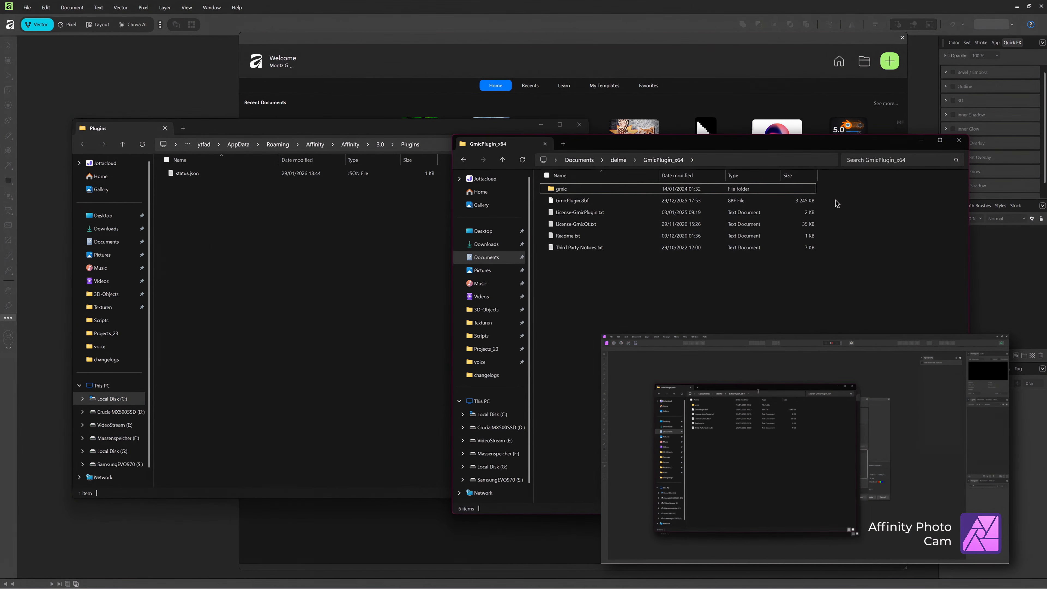
pyautogui.moveTo(834, 201); pyautogui.dragTo(295, 236)
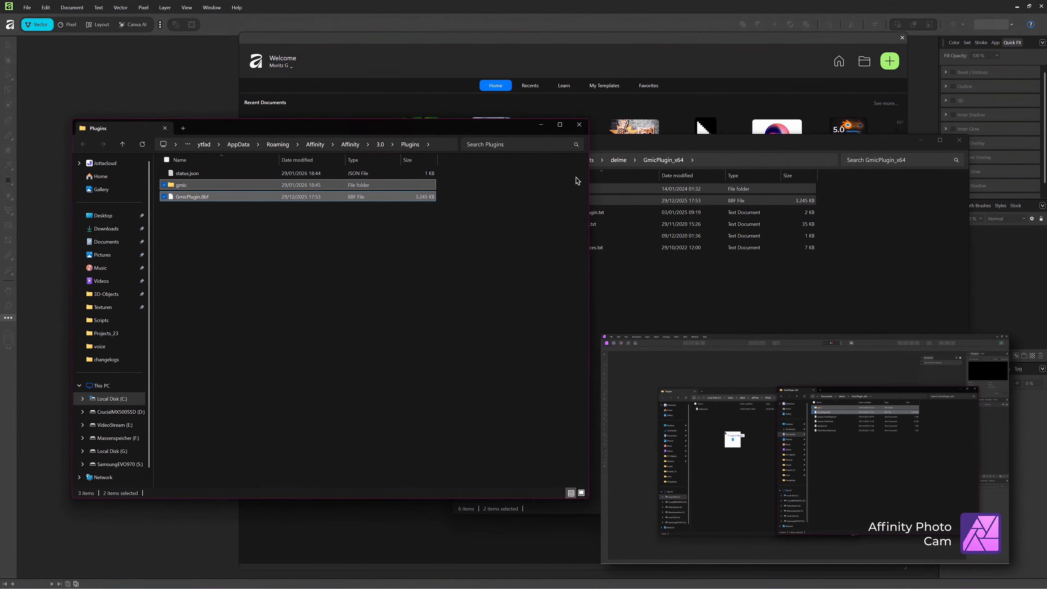
pyautogui.click(579, 124)
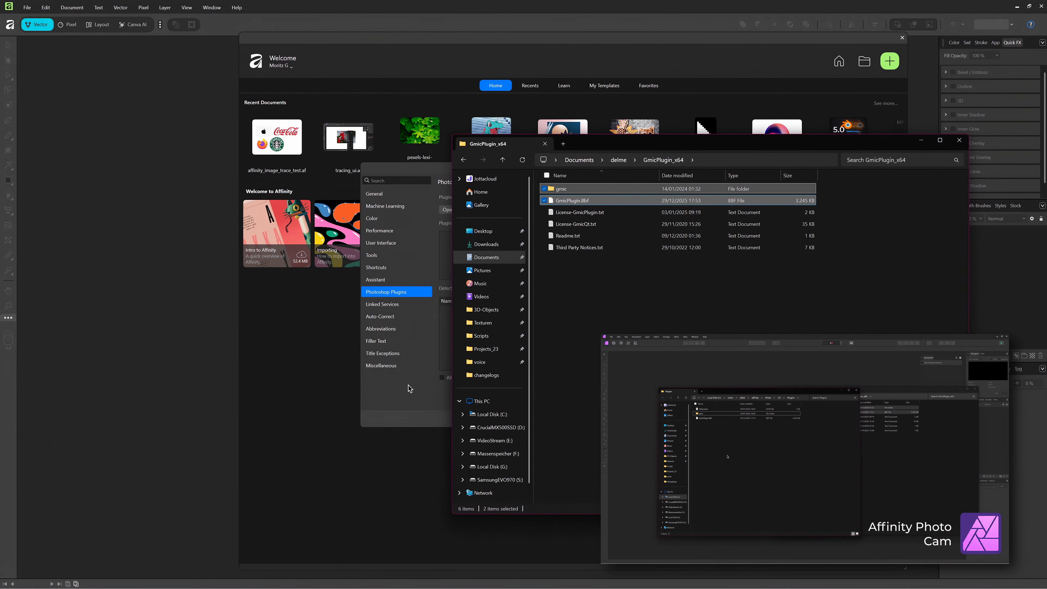
# Allow "Unknown" plugins to be used in the Photoshop Plugins settings and close the settings
pyautogui.click(408, 406)
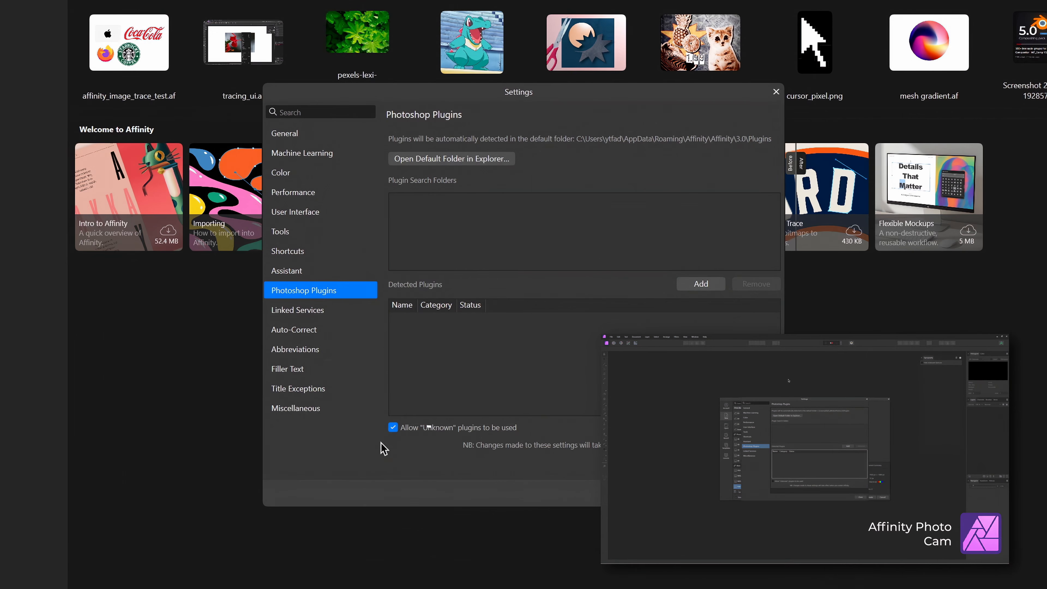
pyautogui.click(442, 377)
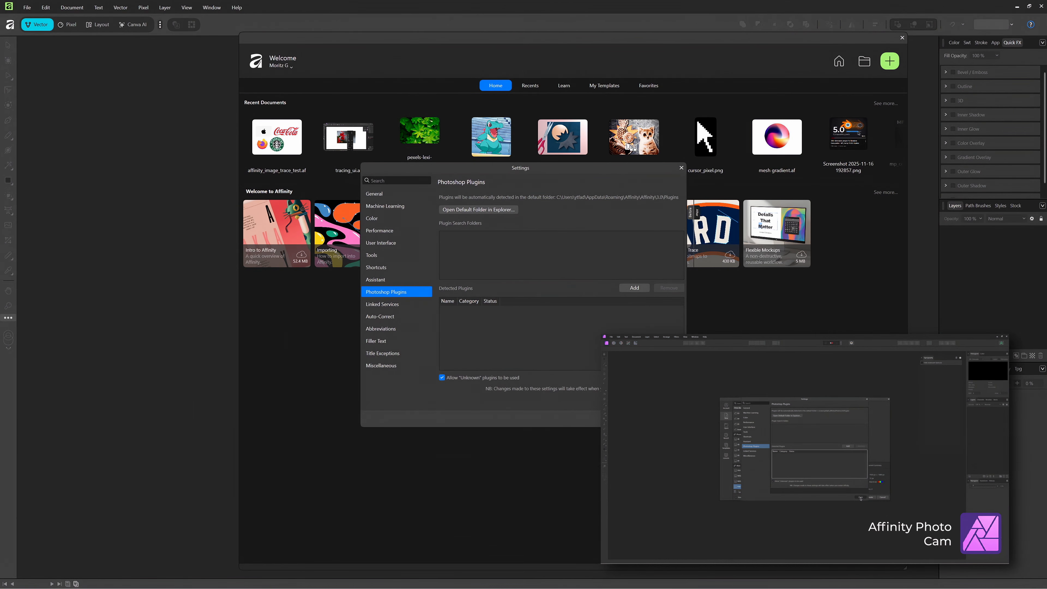
pyautogui.click(667, 418)
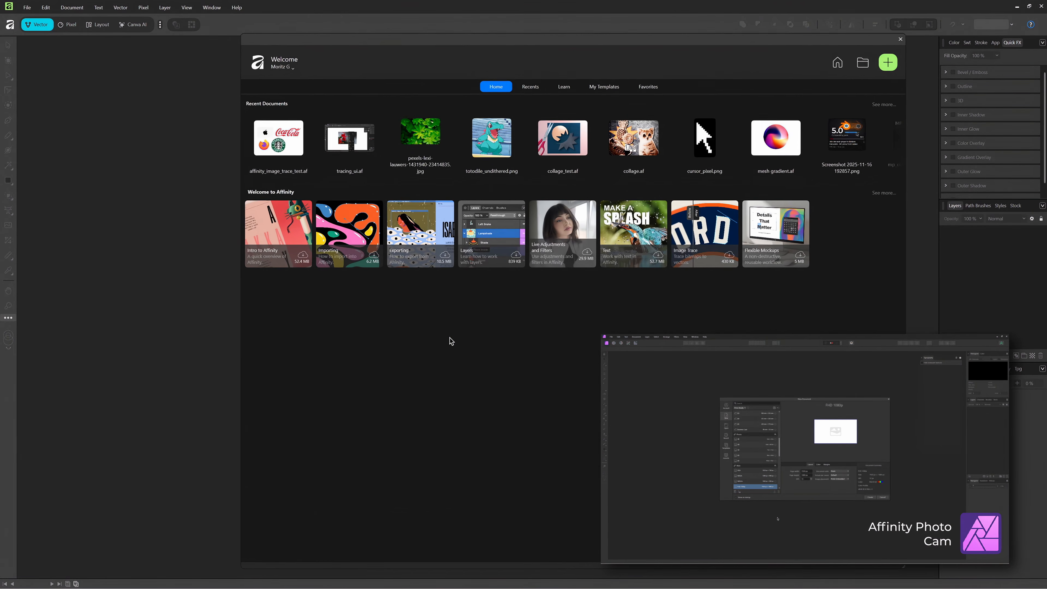
# Reopen the Photoshop Plugins settings to check the detected plugins
pyautogui.click(46, 7)
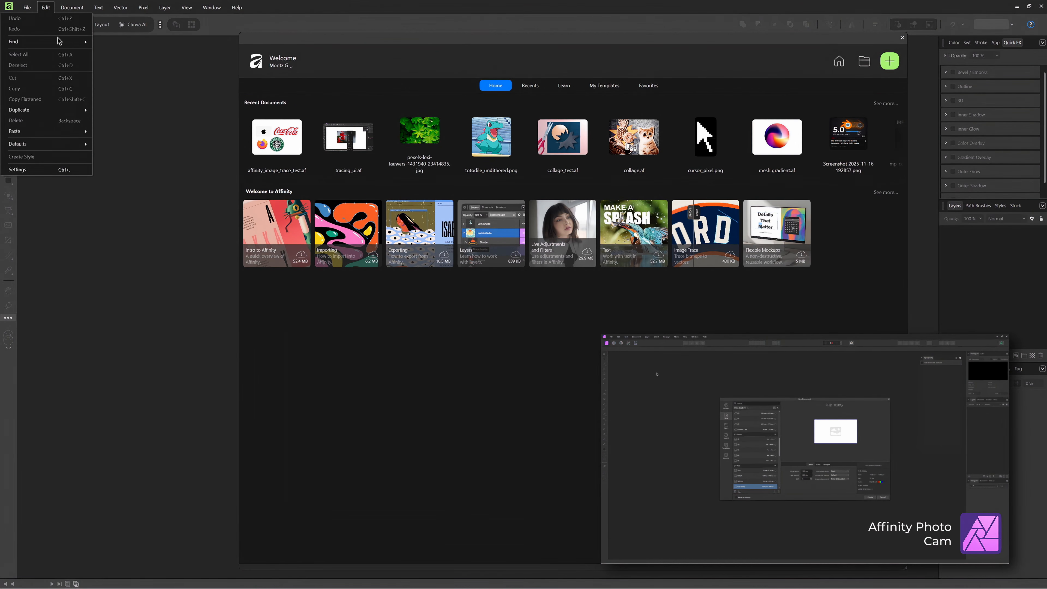
pyautogui.click(62, 170)
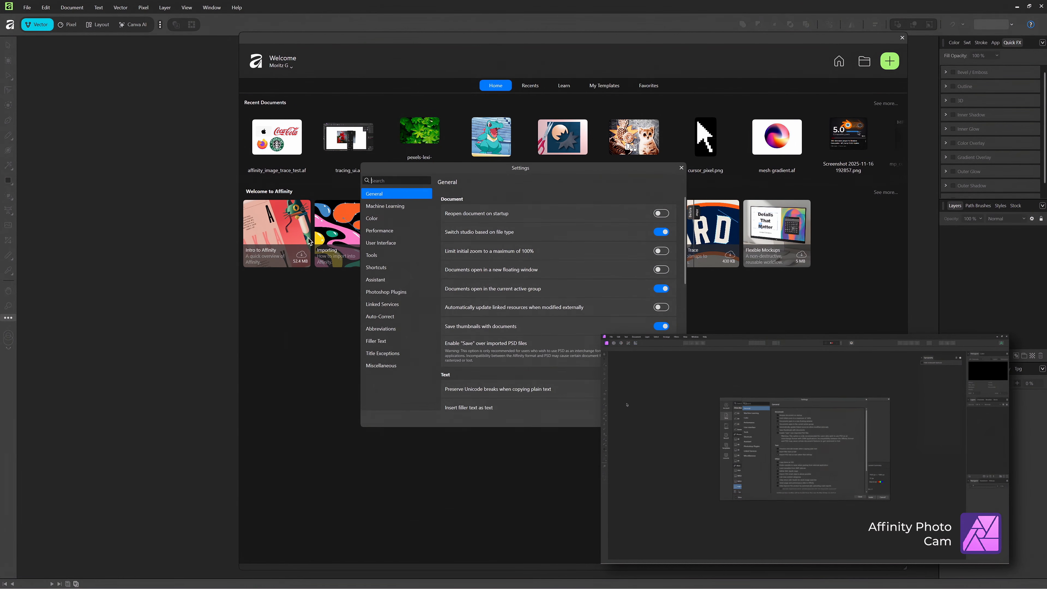
pyautogui.click(414, 292)
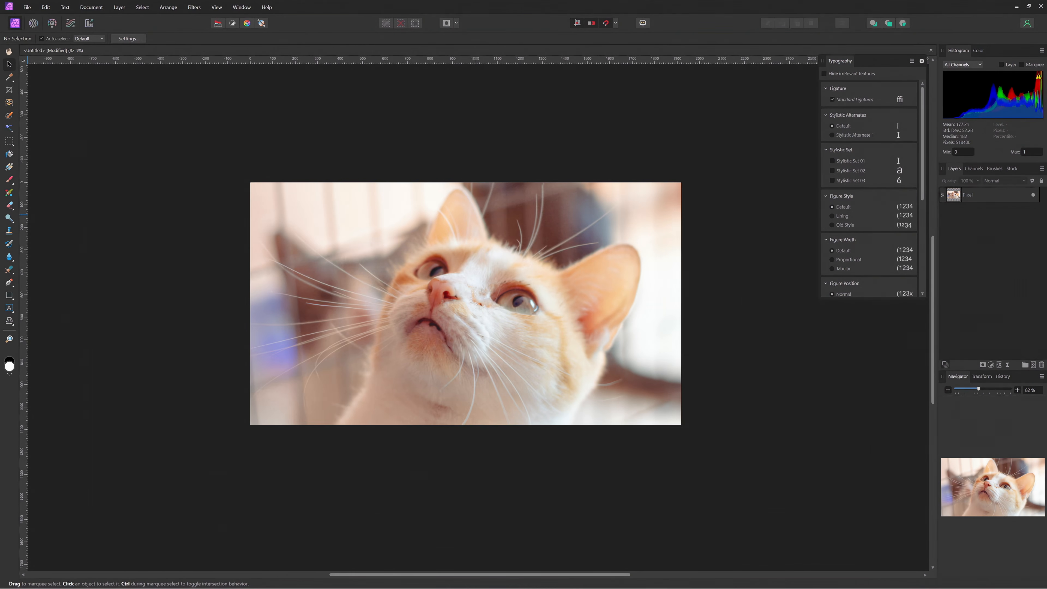
# Select the cat photo's pixel layer and launch the GMIC plugin filter on it
pyautogui.click(278, 195)
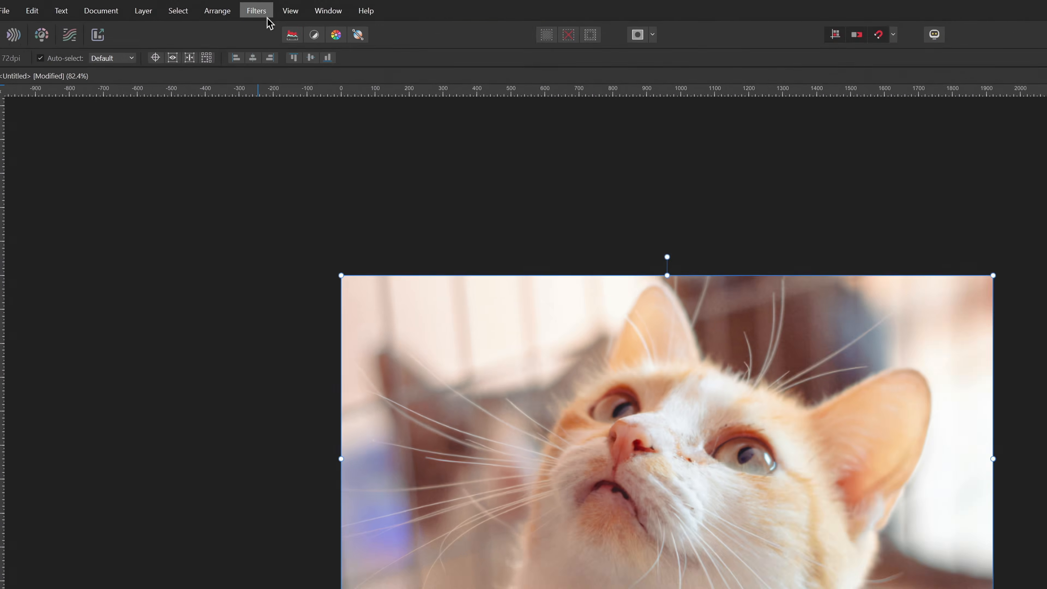
pyautogui.click(198, 8)
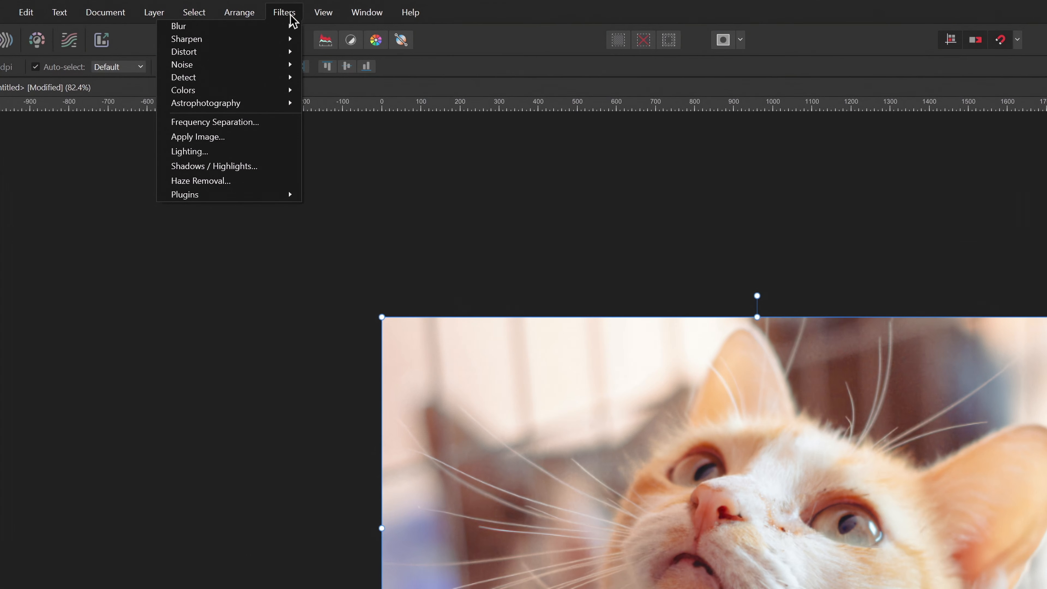
pyautogui.moveTo(255, 197)
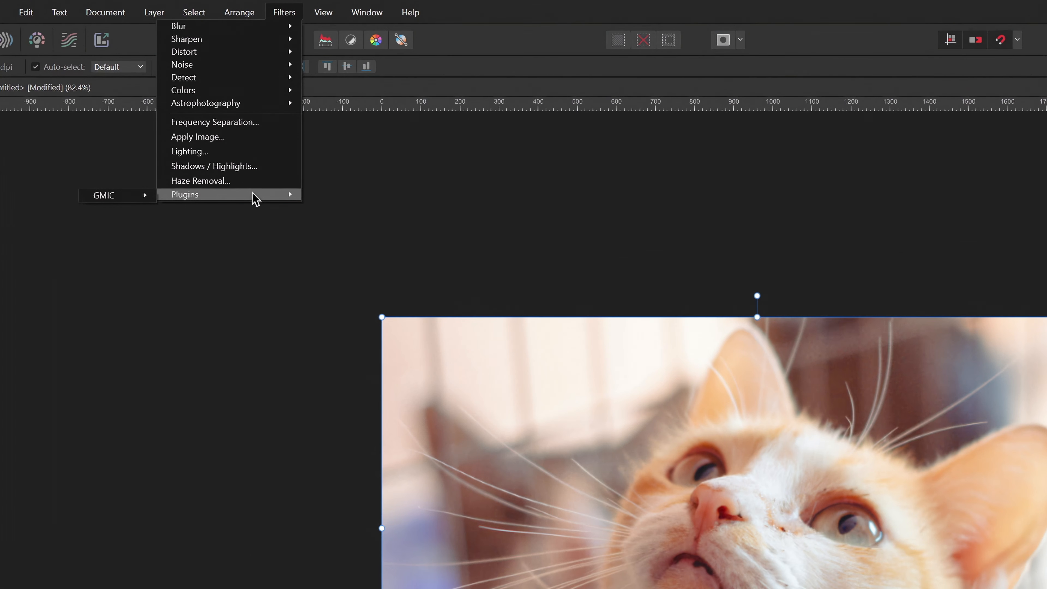
pyautogui.moveTo(140, 199)
pyautogui.click(177, 197)
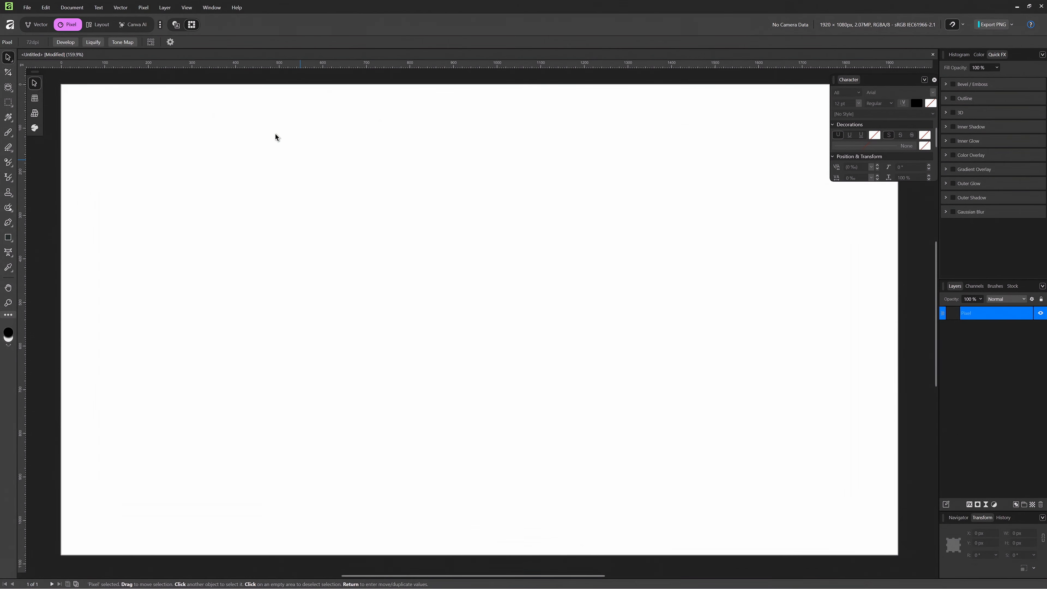
# Open the list of plugin filters available for the selected pixel layer
pyautogui.click(144, 8)
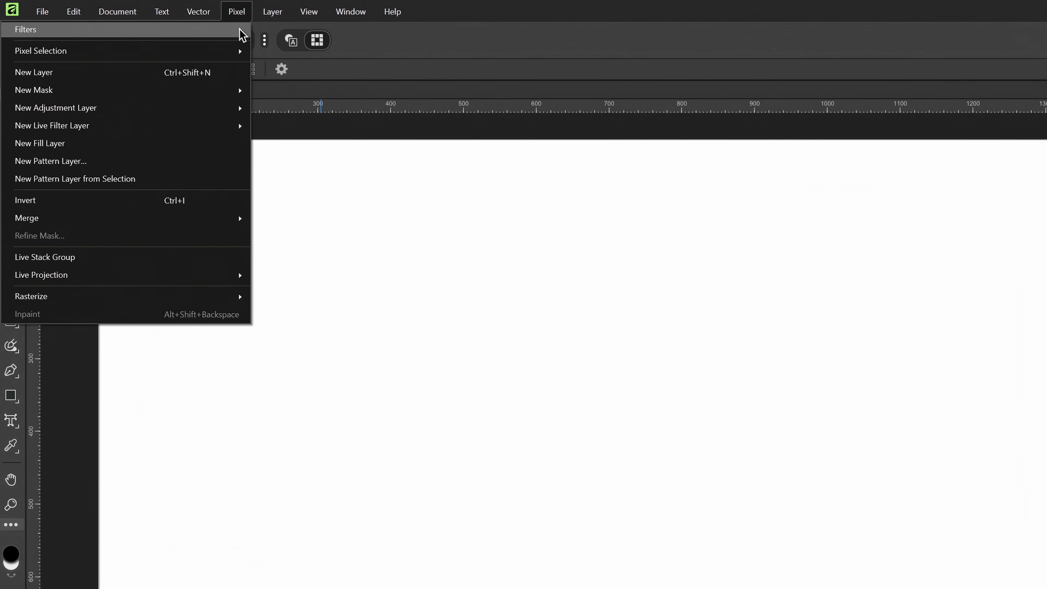
pyautogui.moveTo(239, 28)
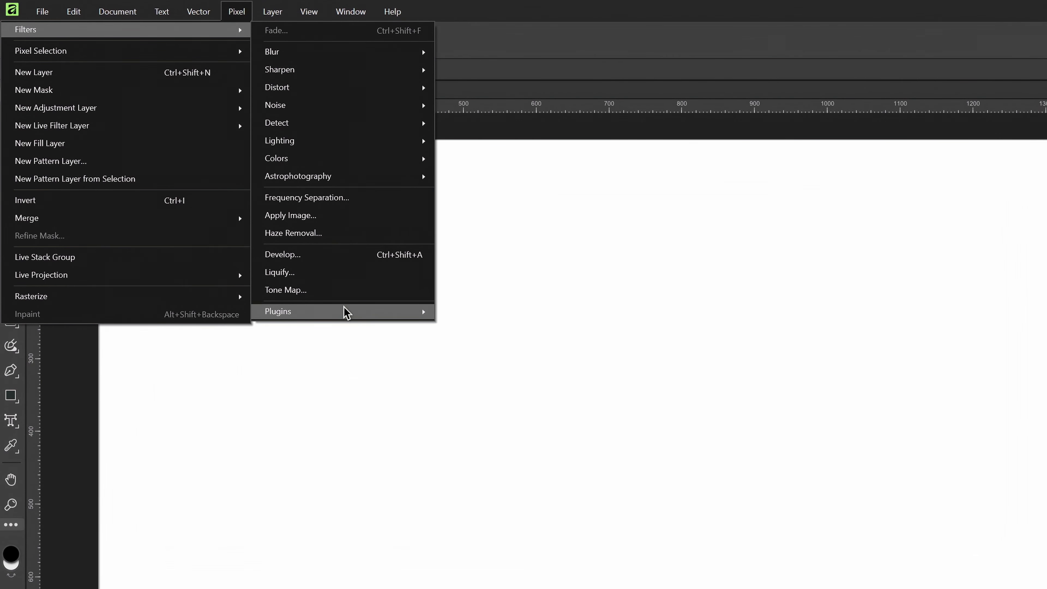
pyautogui.moveTo(346, 311)
pyautogui.click(257, 313)
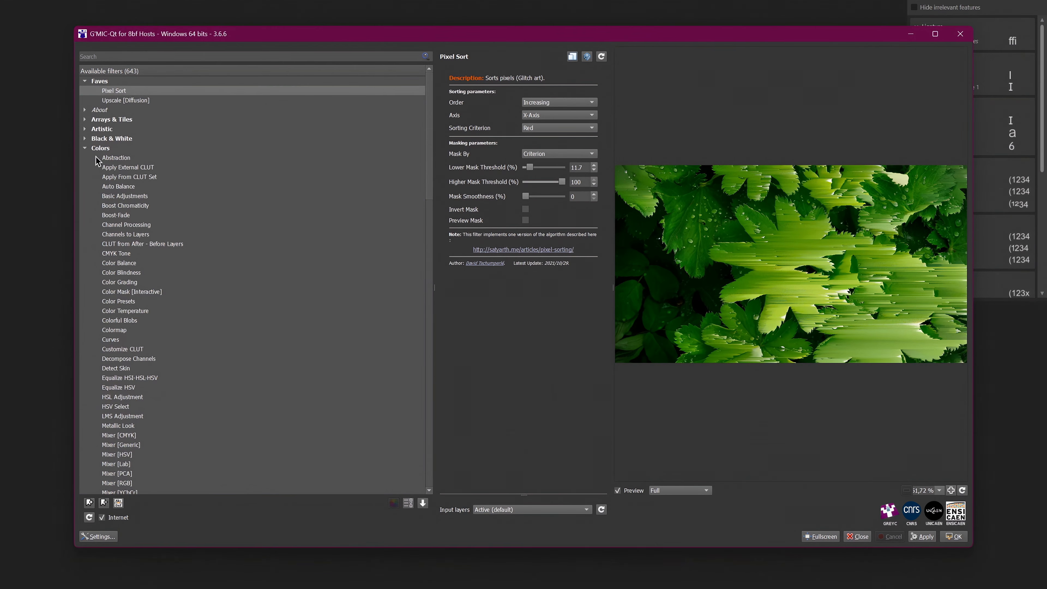
# Select the Color Presets filter for the leaf photo and set its preset to Cinematic Lady Bird
pyautogui.click(140, 303)
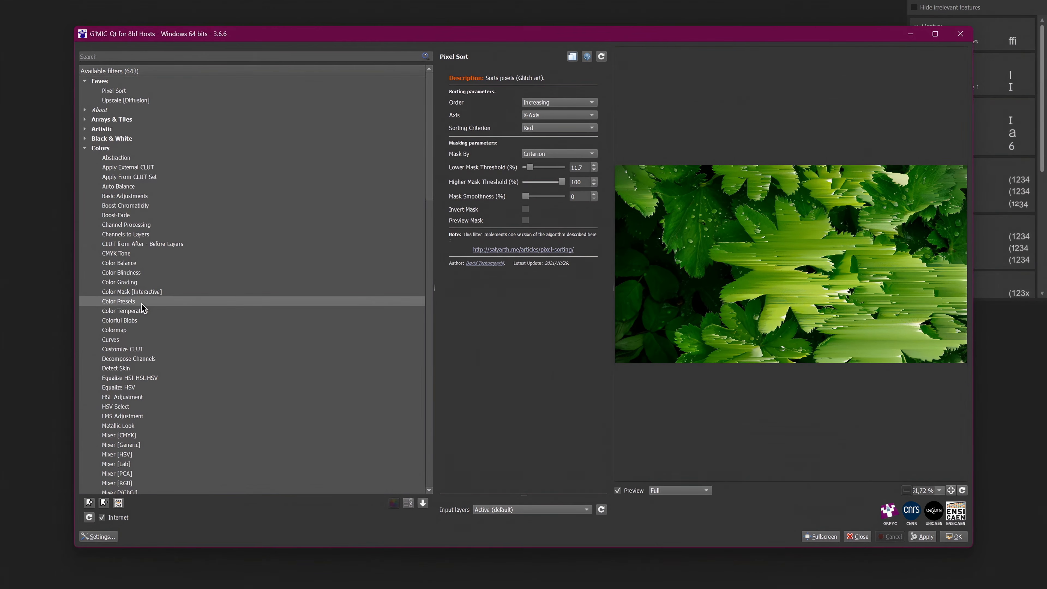
pyautogui.scroll(-3, 140, 330)
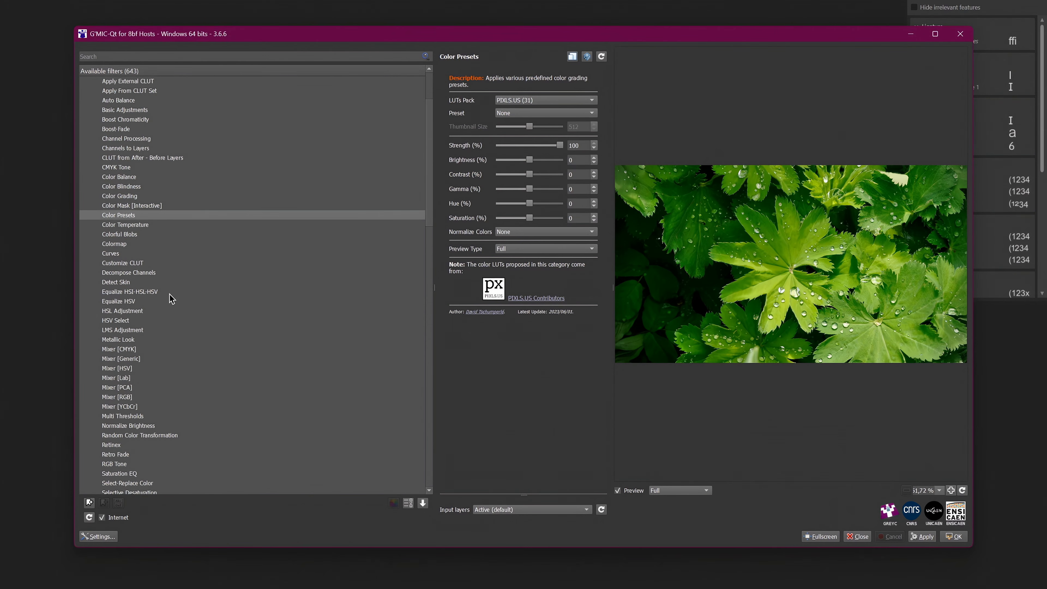
pyautogui.click(545, 113)
pyautogui.click(534, 153)
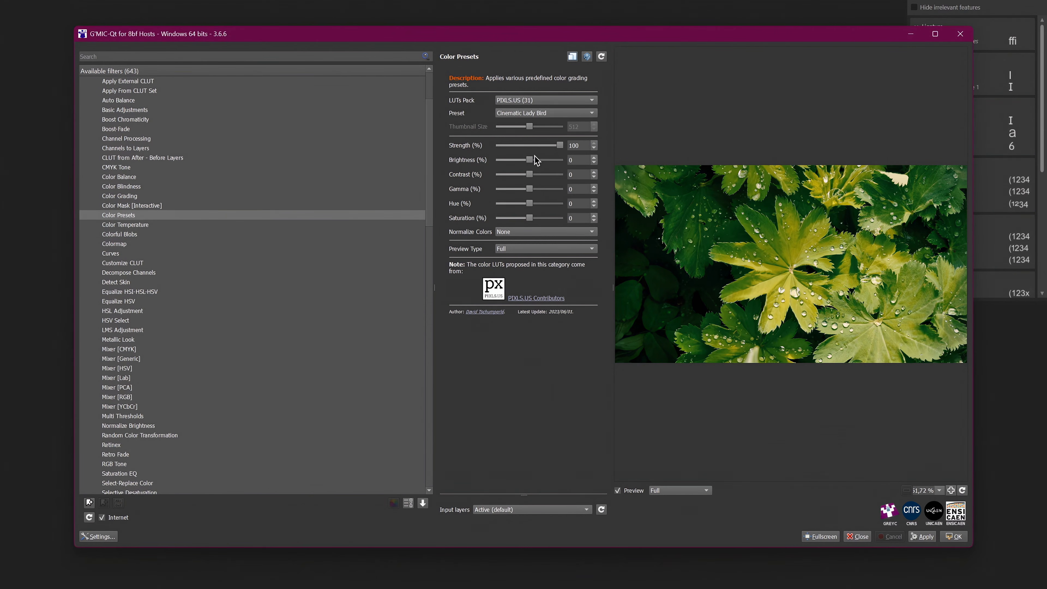
# Try other Color Presets looks on the leaf photo, including Autumn, Night Spy and Warm Vintage
pyautogui.click(528, 111)
pyautogui.click(522, 103)
pyautogui.click(531, 115)
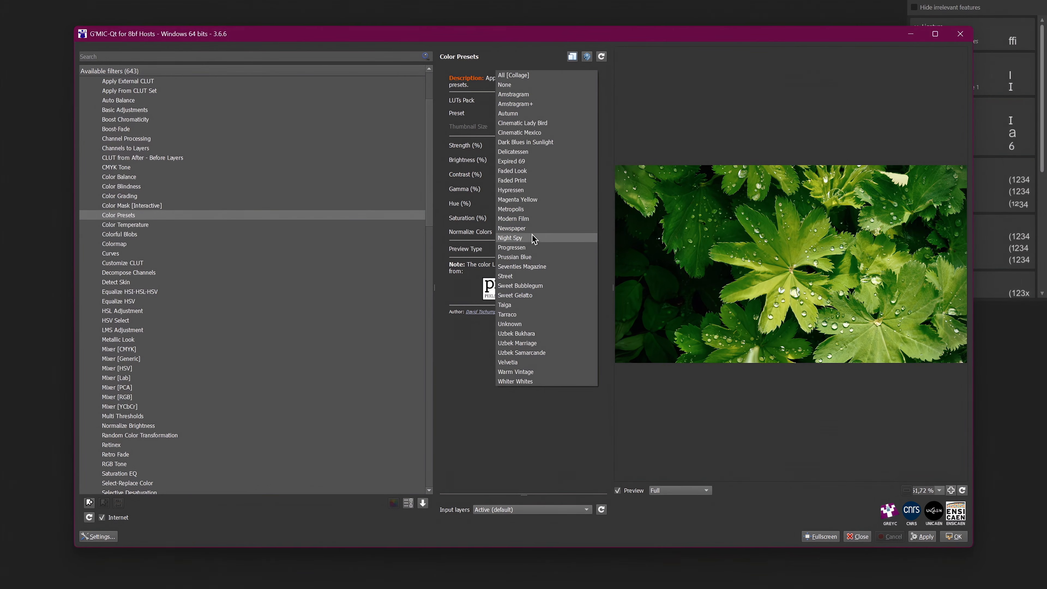
pyautogui.click(533, 238)
pyautogui.click(536, 115)
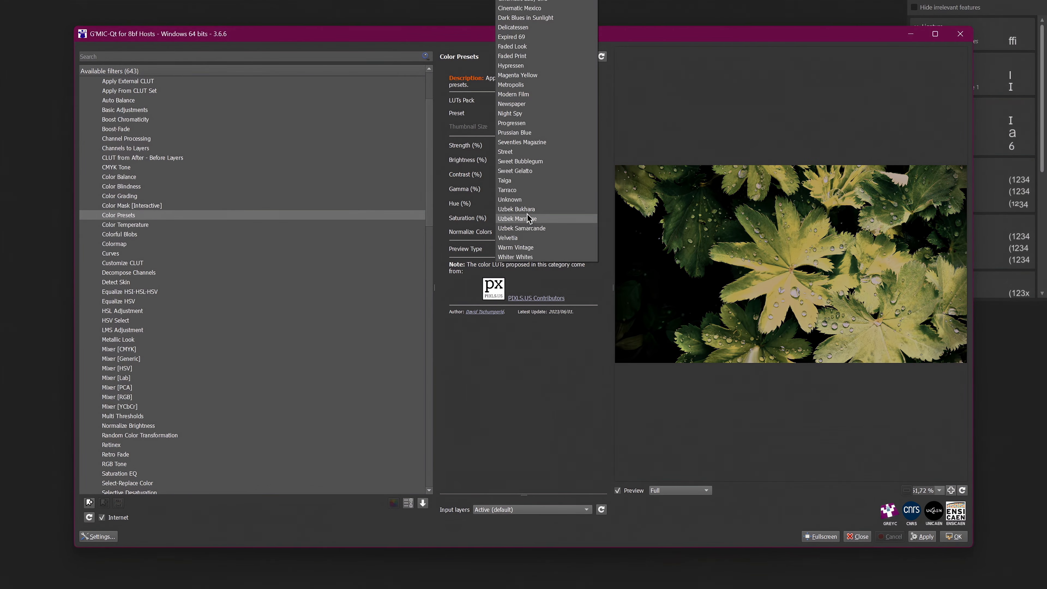
pyautogui.click(527, 214)
pyautogui.click(540, 113)
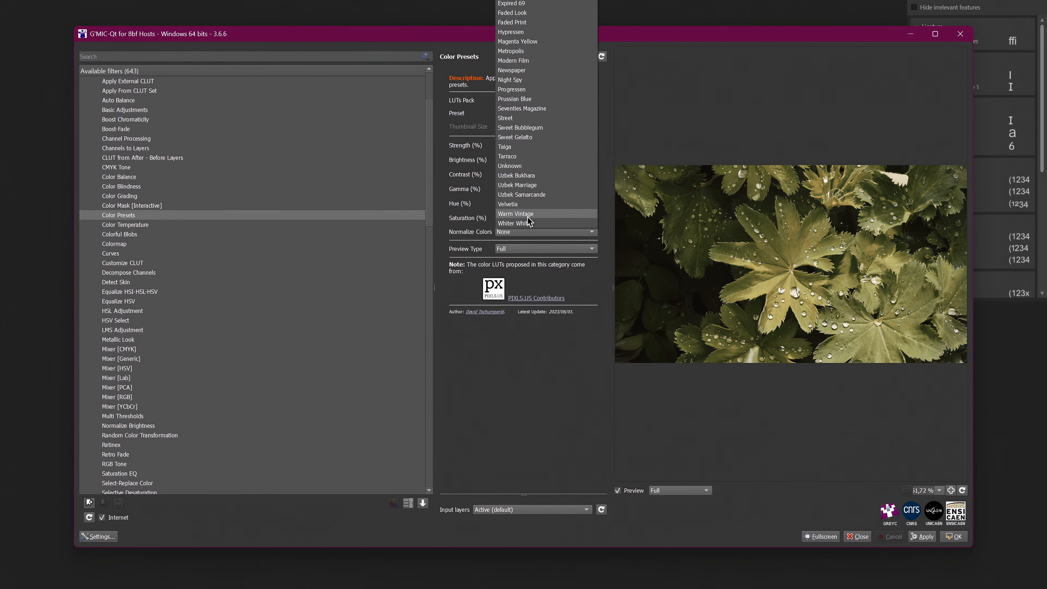
pyautogui.click(531, 215)
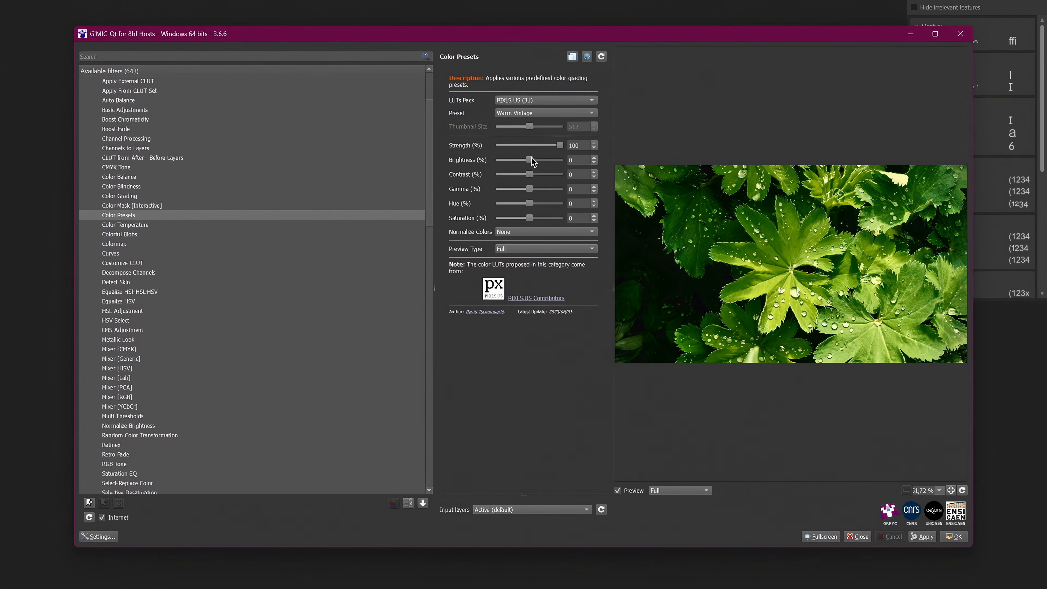
# Set the color preset to Faded Look and apply it to the leaf photo
pyautogui.click(523, 109)
pyautogui.click(525, 96)
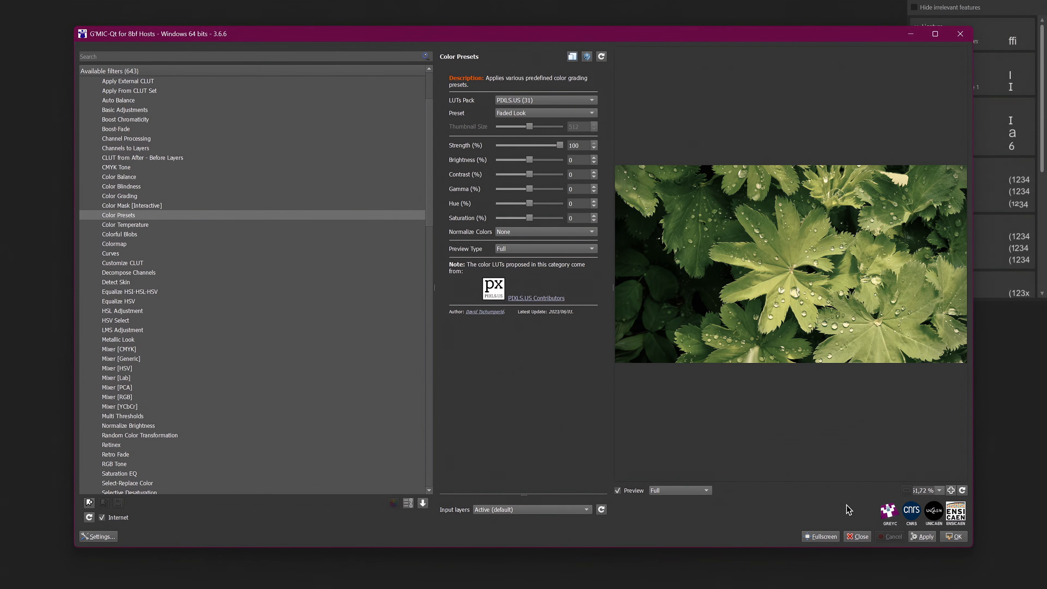
pyautogui.click(920, 541)
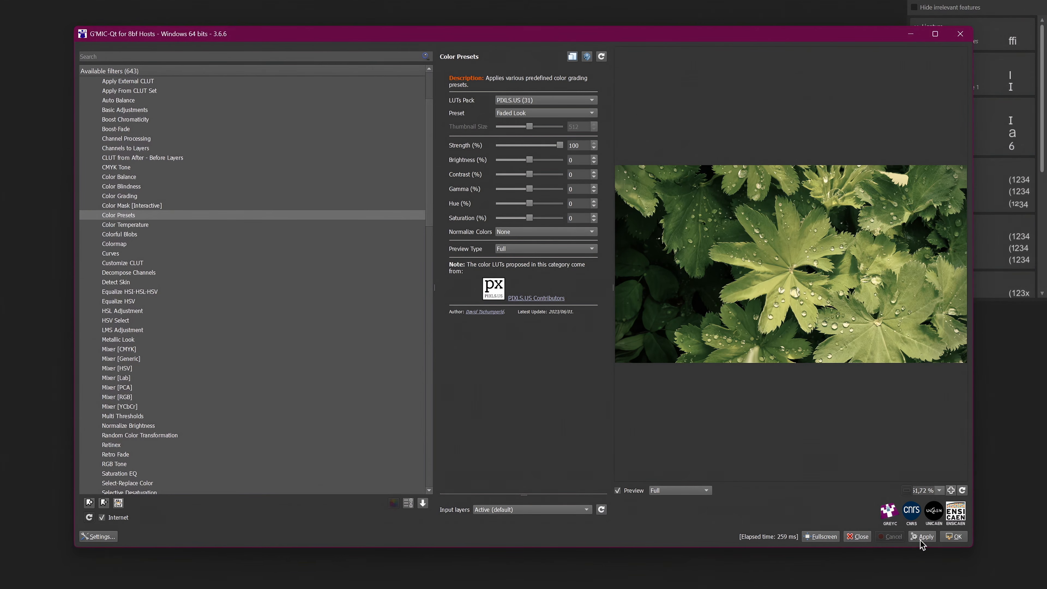
# Add the favourite Pixel Sort filter to the leaf photo and confirm the G'MIC result
pyautogui.scroll(3, 257, 299)
pyautogui.click(115, 90)
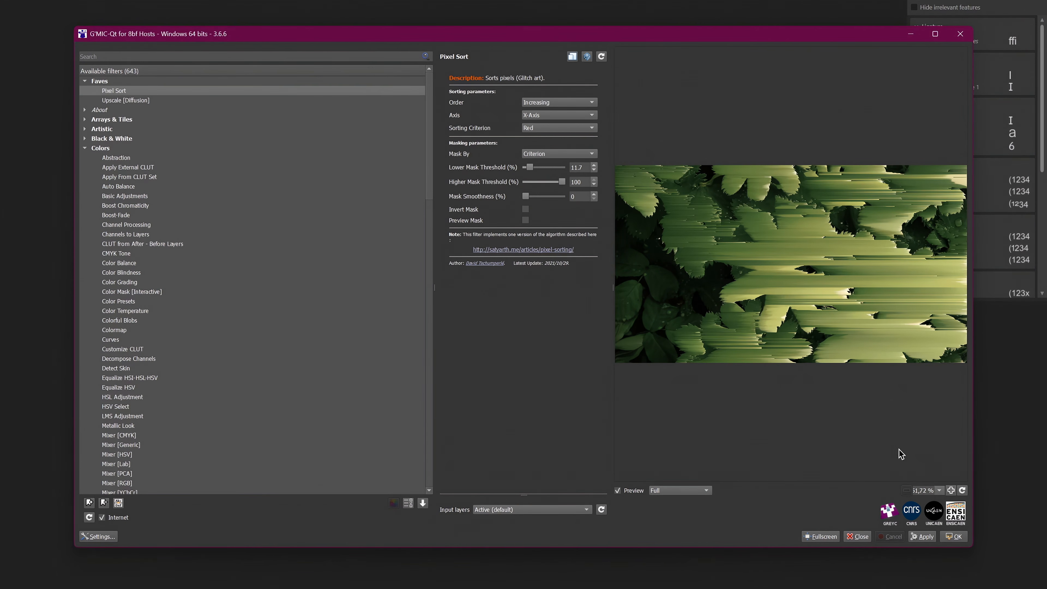
pyautogui.click(952, 536)
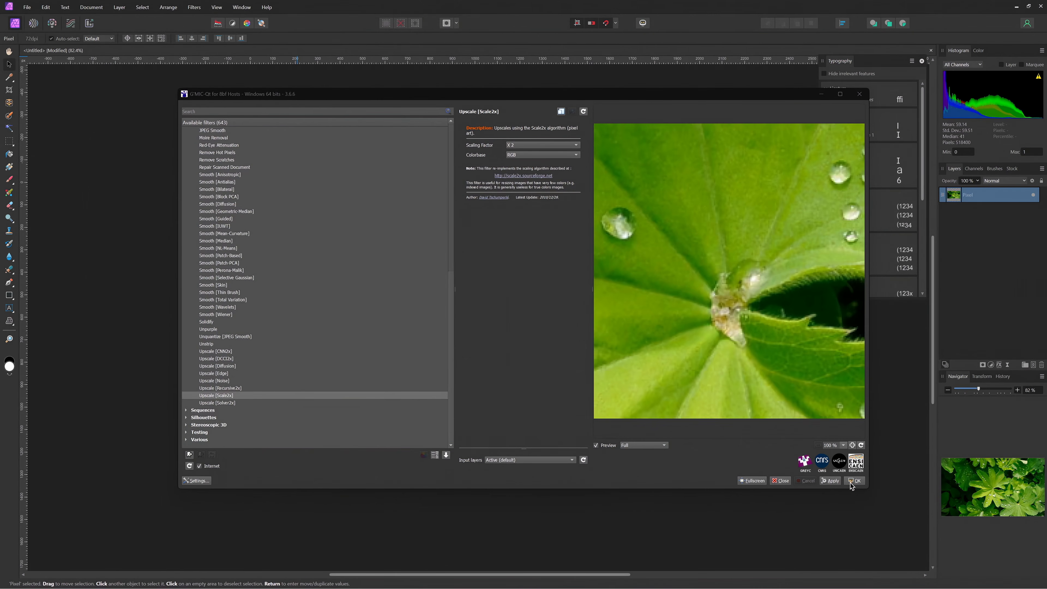
# Run the Upscale [Scale2x] filter on the leaf photo and save the resized image as a PNG in stock_photos
pyautogui.click(850, 481)
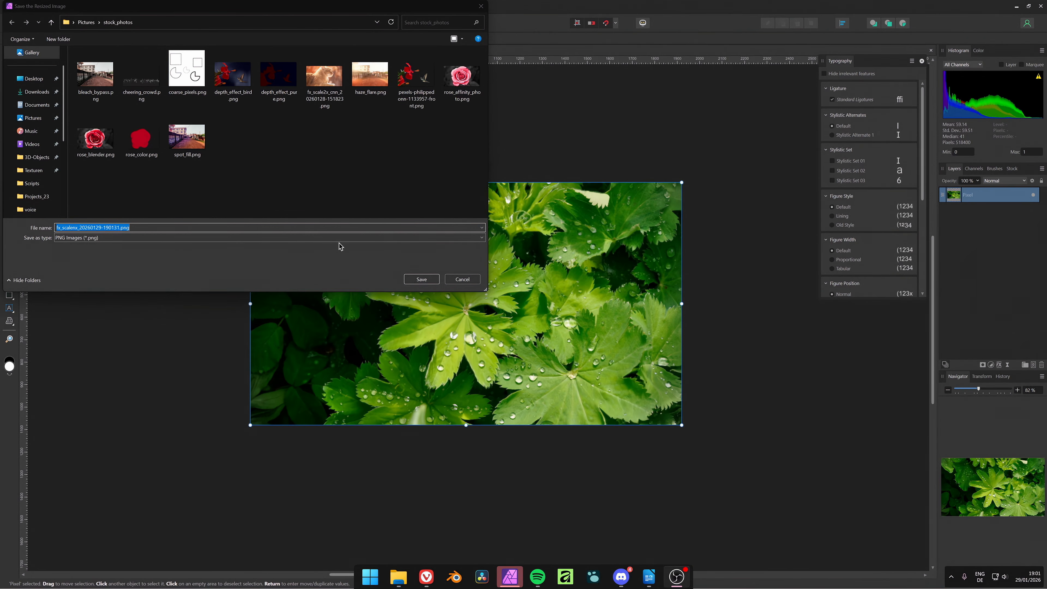
pyautogui.click(420, 279)
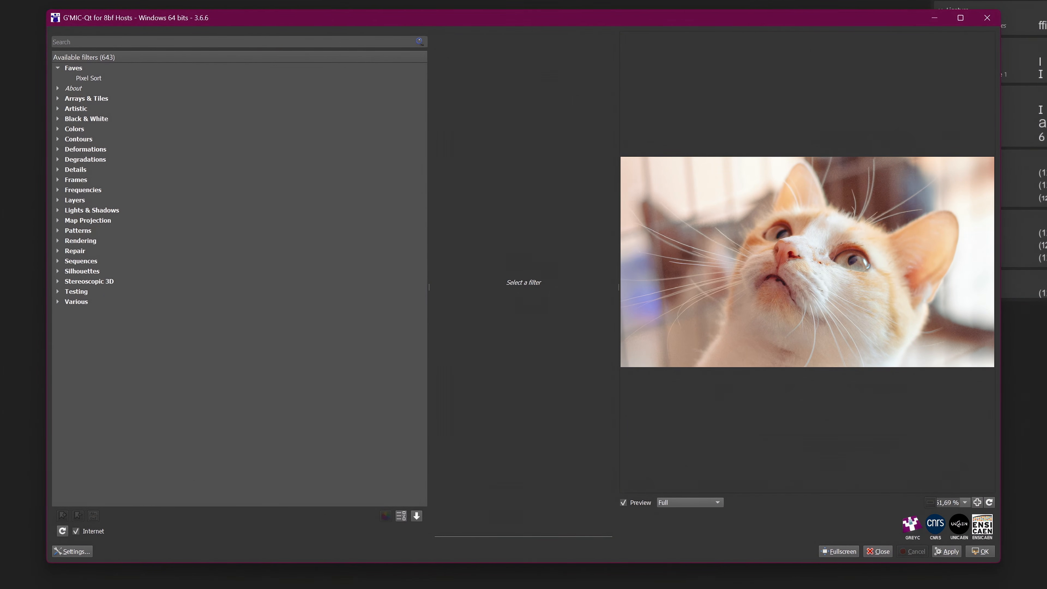
# Preview the Array [Faded] and Array [Mirrored] filters from the Arrays & Tiles category on the cat photo
pyautogui.click(59, 99)
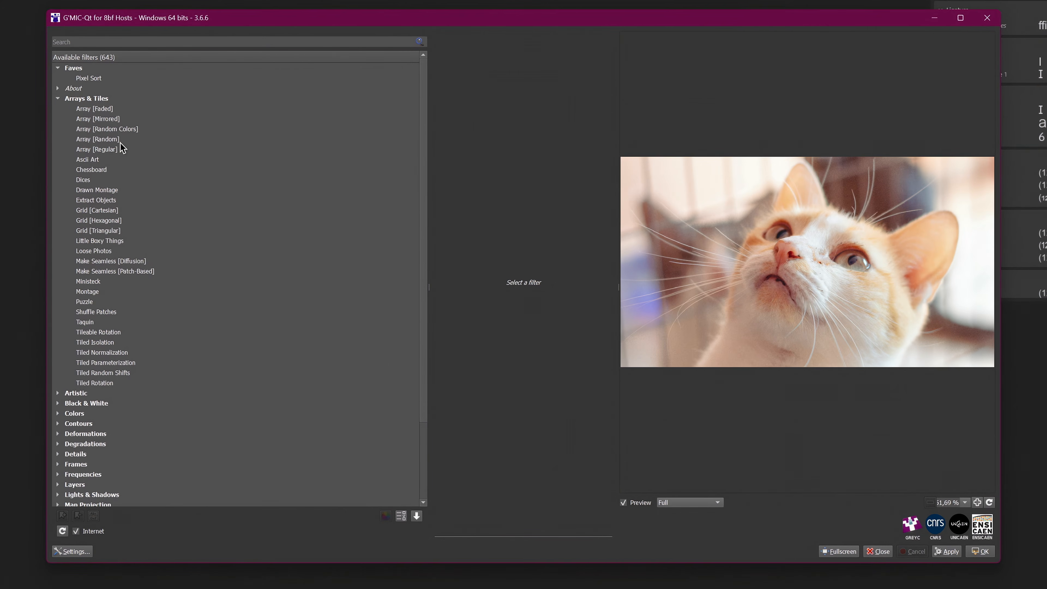
pyautogui.click(105, 109)
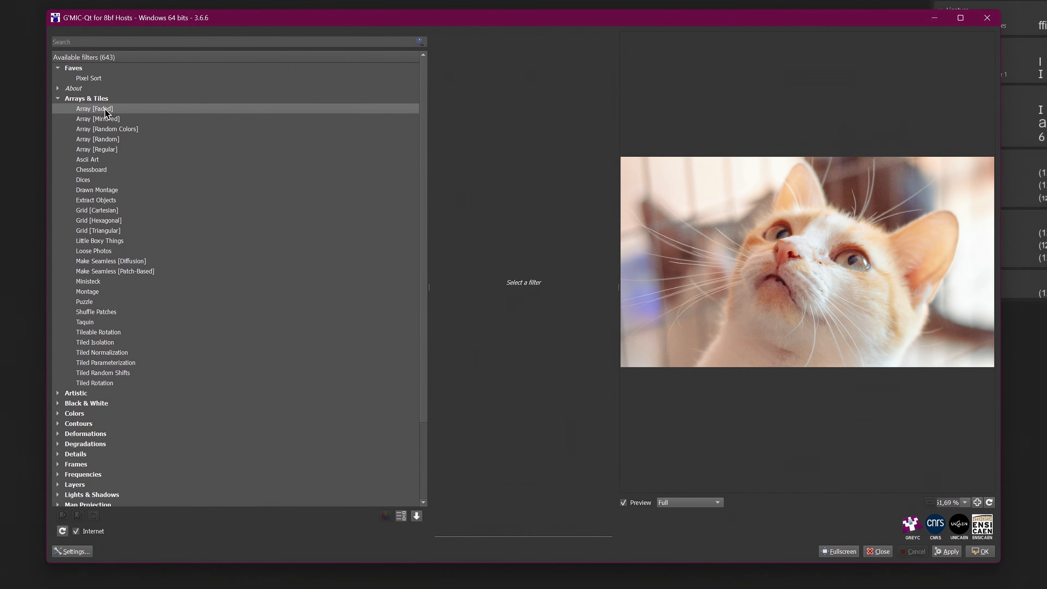
pyautogui.click(105, 119)
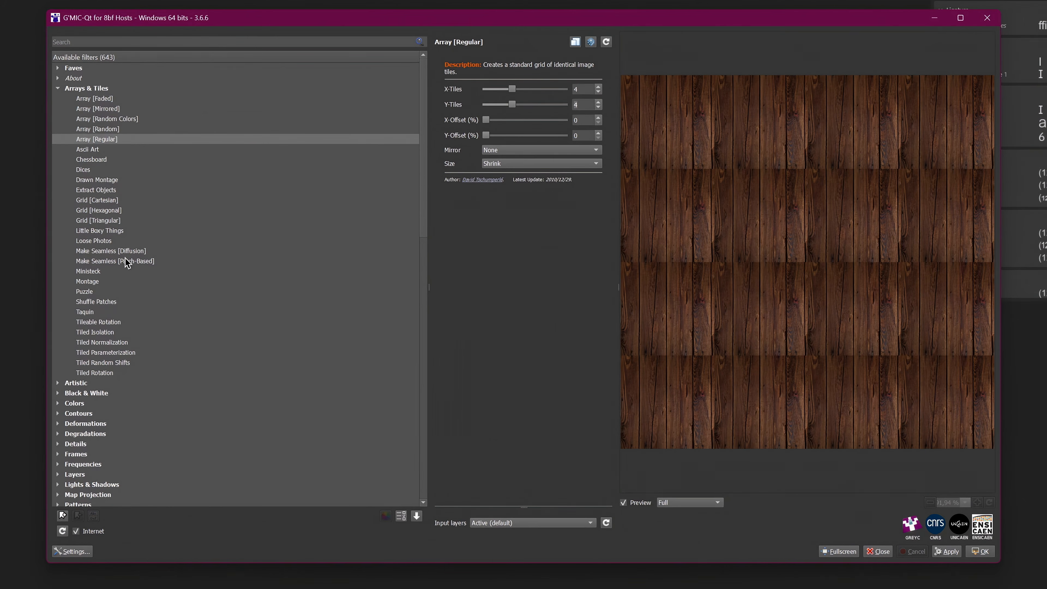
# Choose Make Seamless [Diffusion] for the wood texture and increase its Equalize Light value
pyautogui.click(147, 250)
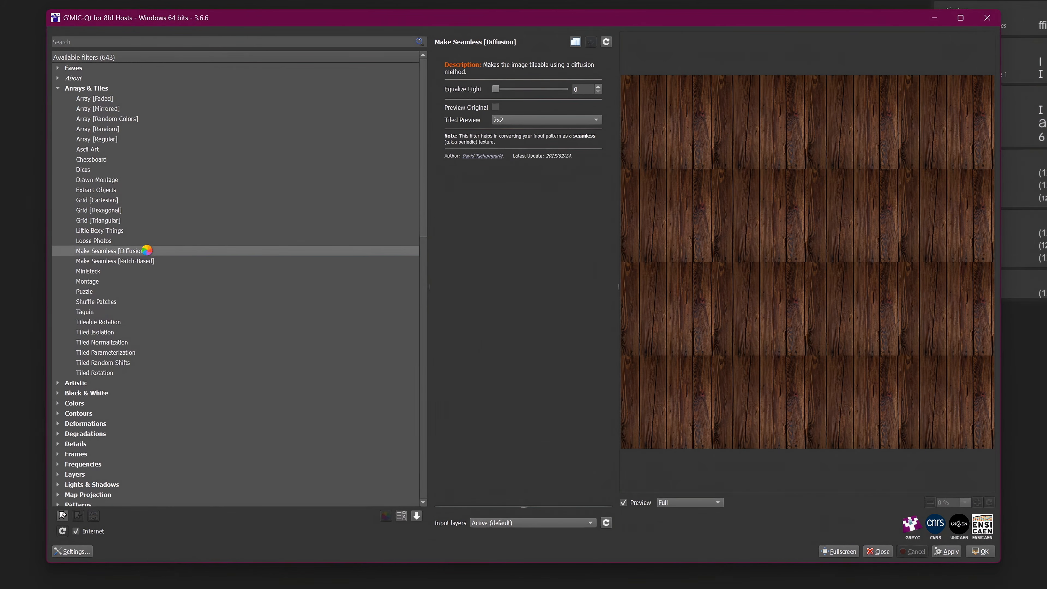
pyautogui.moveTo(496, 91); pyautogui.dragTo(515, 93)
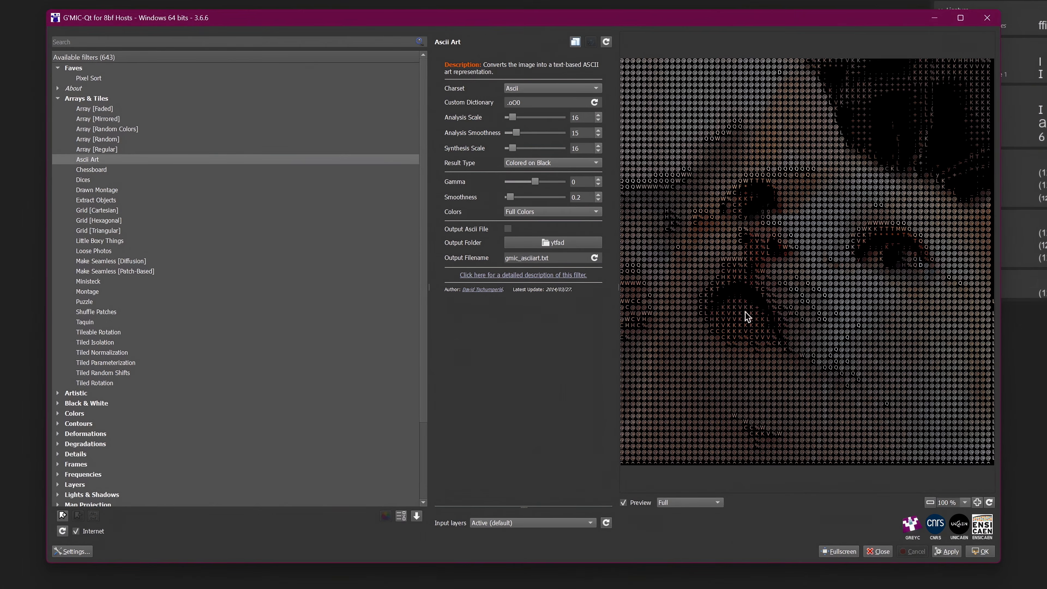
# Set the Ascii Art filter to the Digits charset, White on Black result type, synthesis scale 25 and smoothness 0.315
pyautogui.click(745, 316)
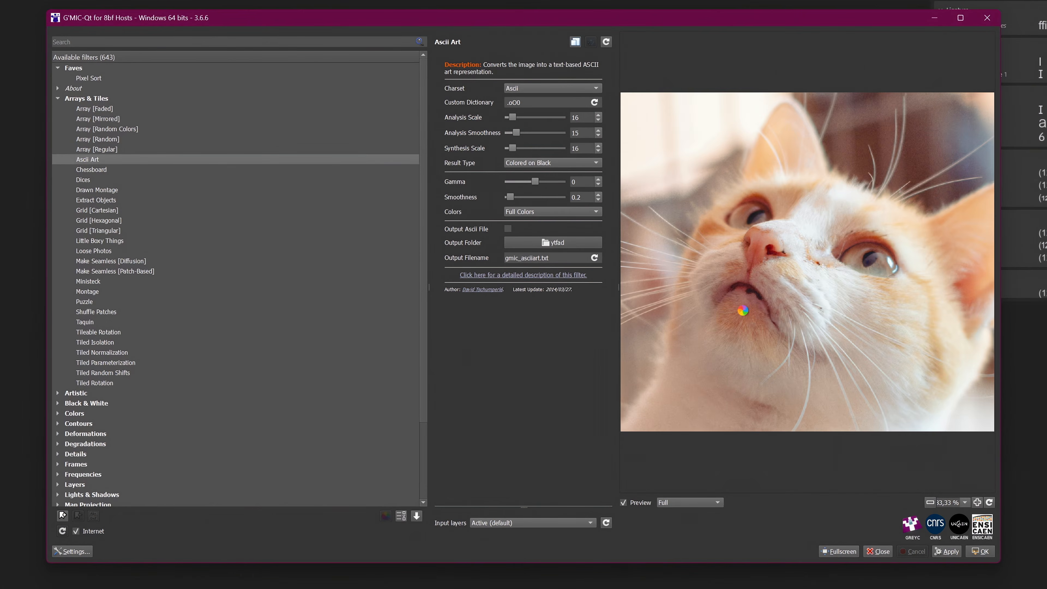
pyautogui.click(744, 316)
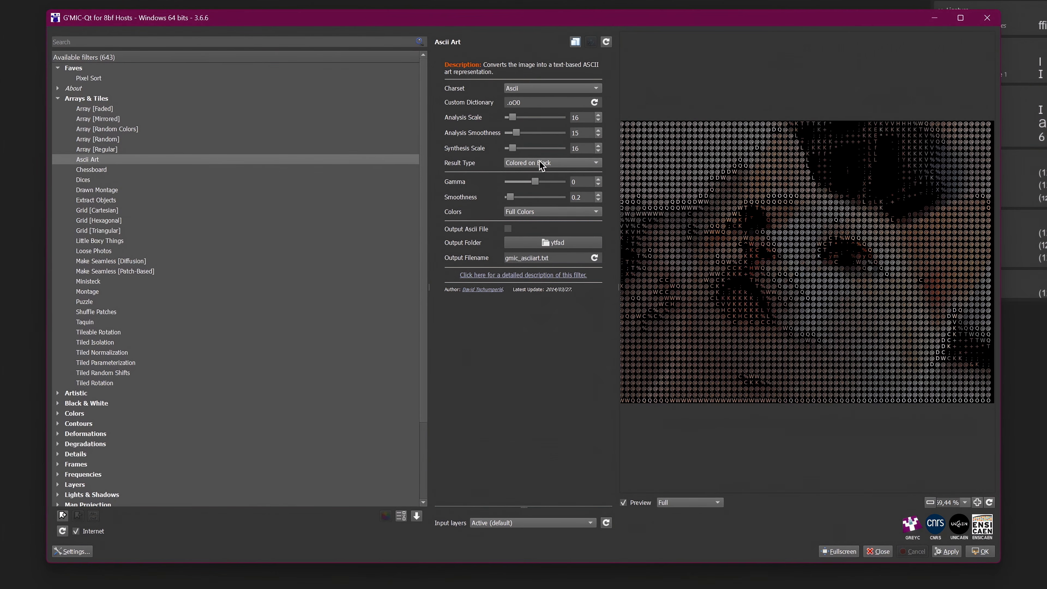
pyautogui.click(540, 163)
pyautogui.click(554, 153)
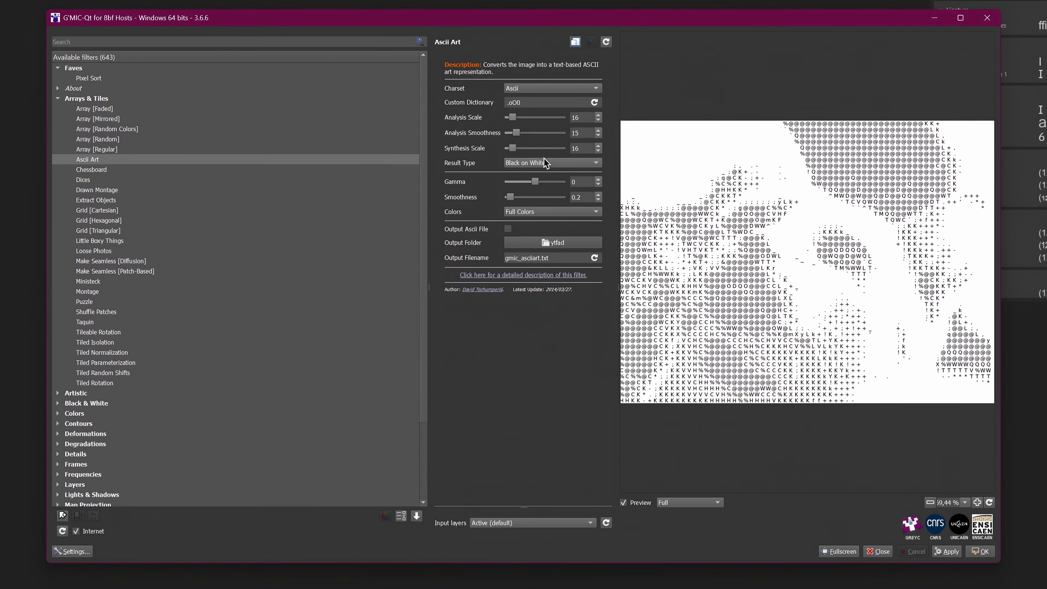
pyautogui.click(541, 162)
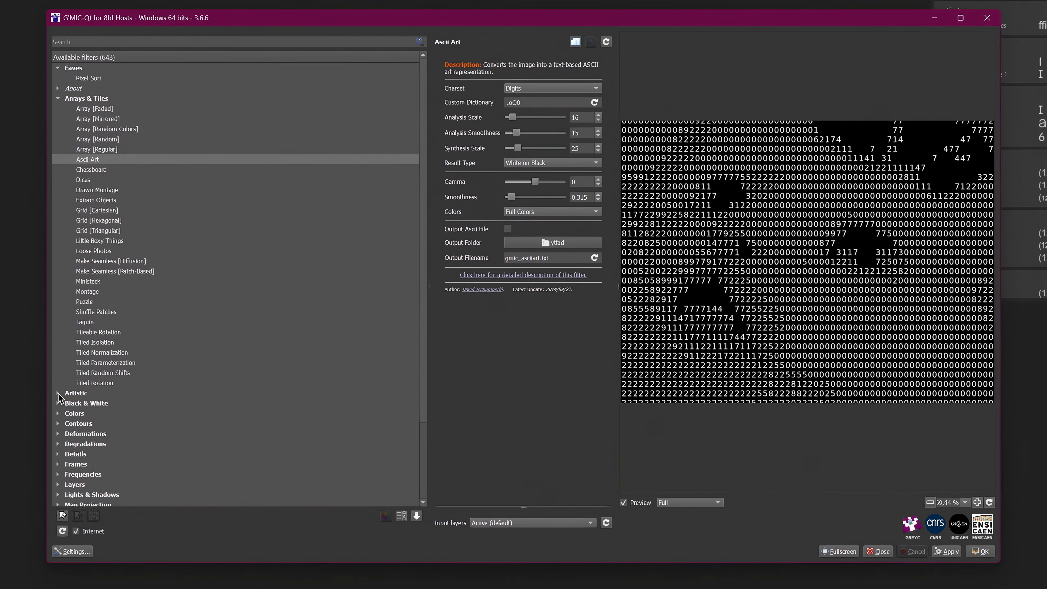
# Preview the Blockism, Comicbook, Colored Pencils and Sketch filters from the Artistic category on the cat photo
pyautogui.click(58, 394)
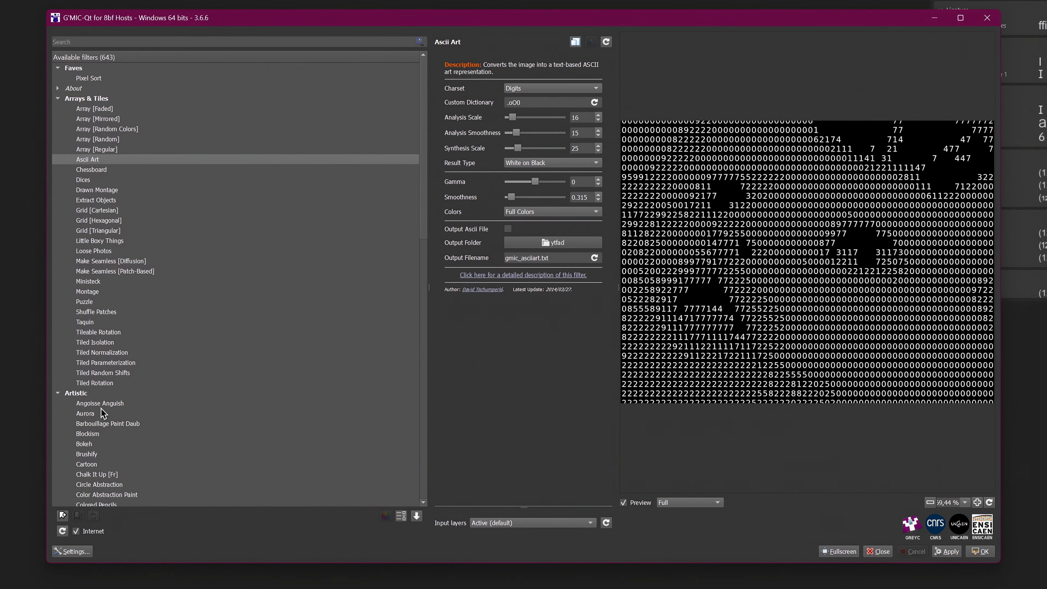
pyautogui.scroll(-2, 116, 433)
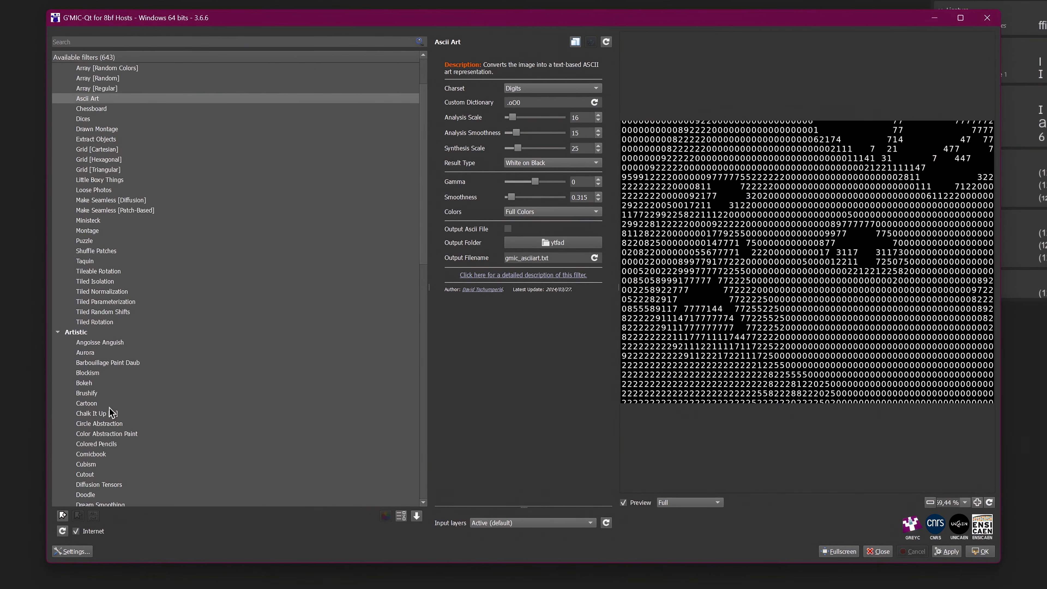
pyautogui.click(102, 372)
pyautogui.scroll(-2, 102, 402)
pyautogui.click(102, 393)
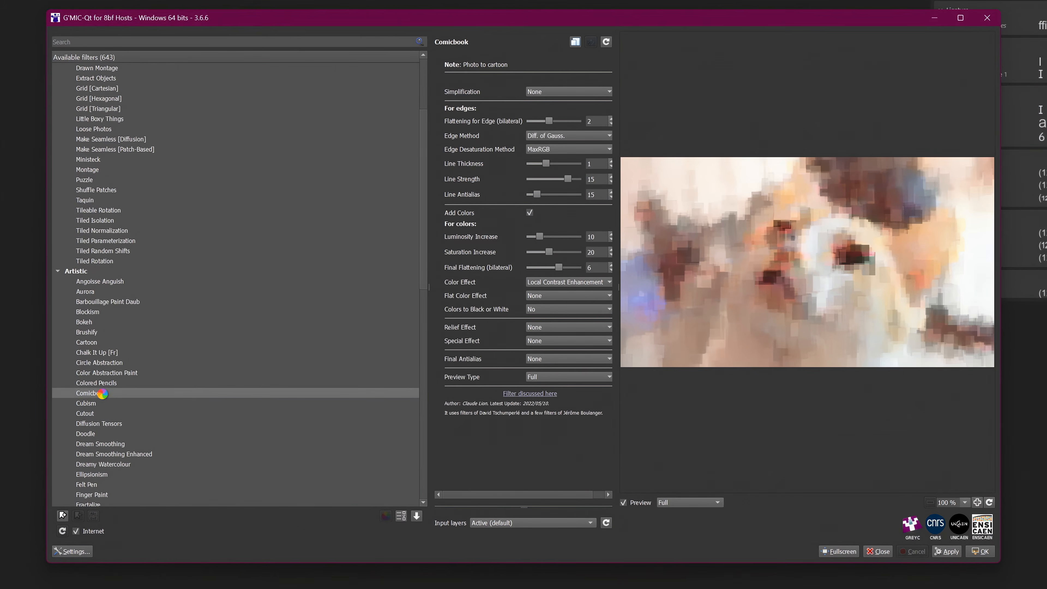
pyautogui.click(102, 382)
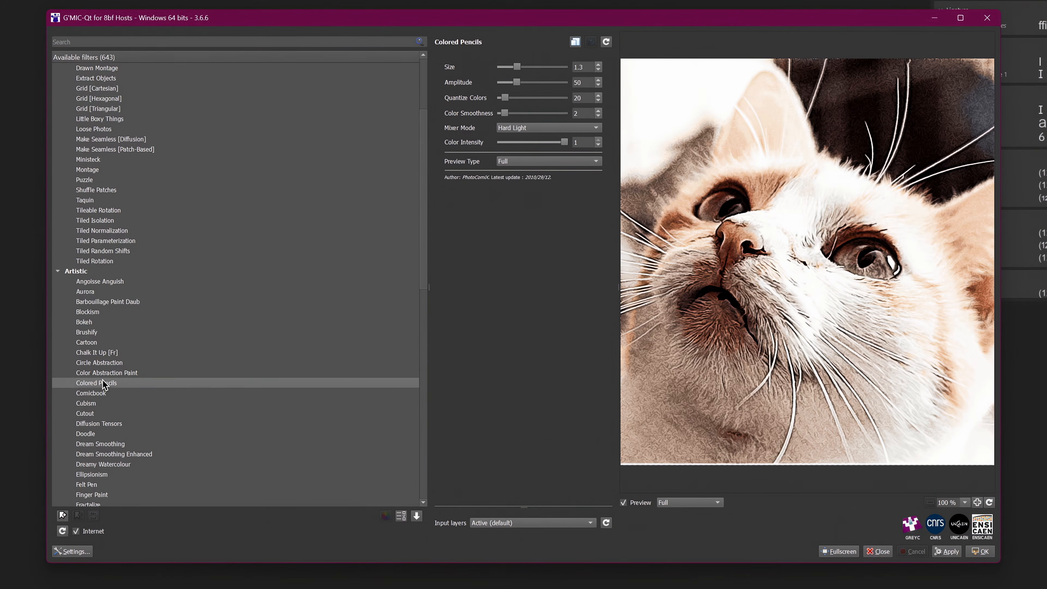
pyautogui.scroll(-2, 110, 382)
pyautogui.click(113, 382)
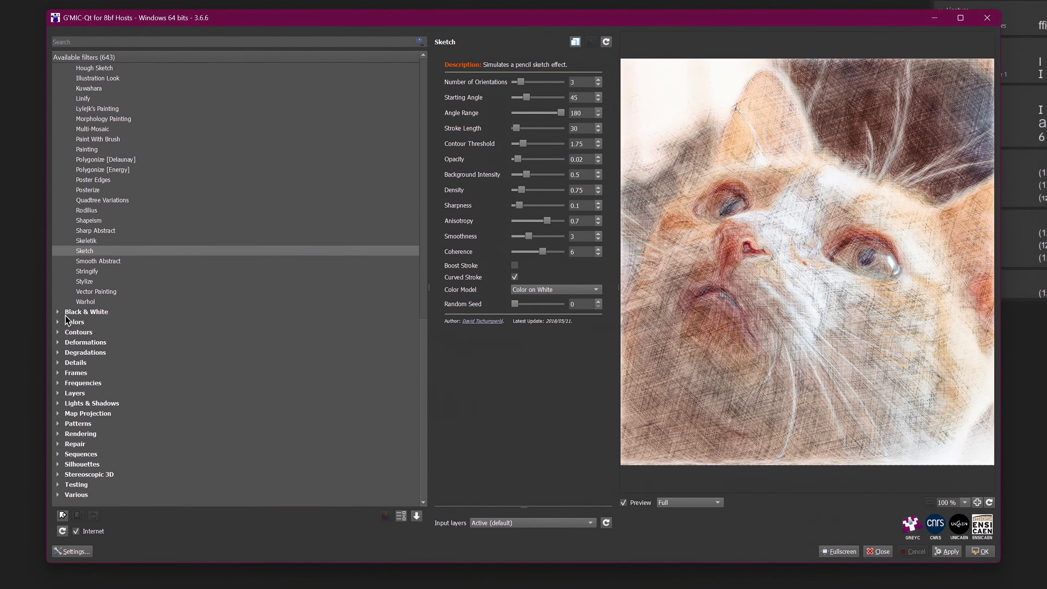
# Preview the Pencil Portrait filter from the Black & White category on the cat photo
pyautogui.click(58, 313)
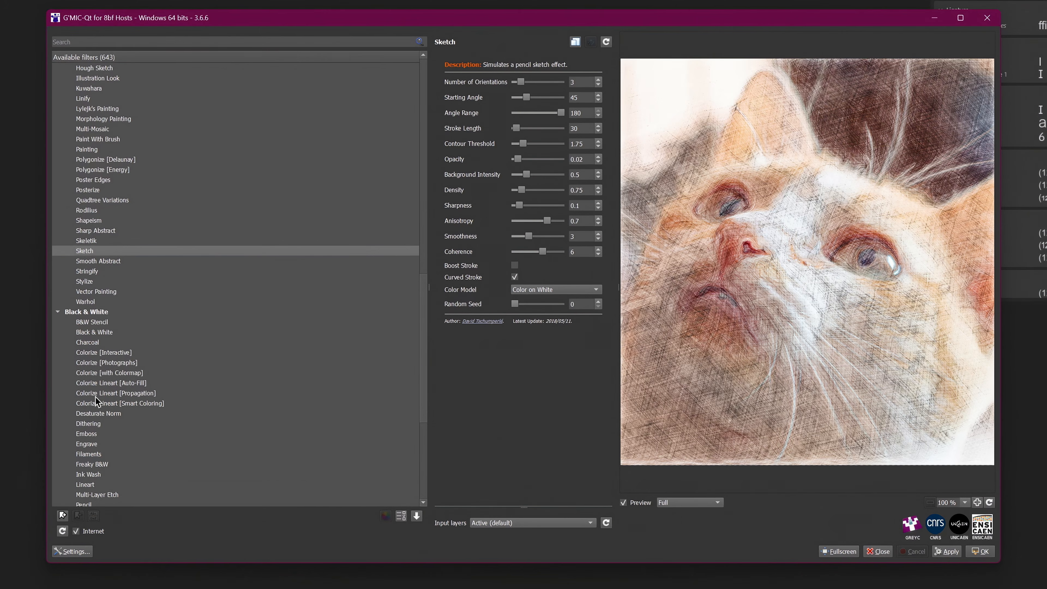
pyautogui.scroll(-3, 98, 407)
pyautogui.click(106, 423)
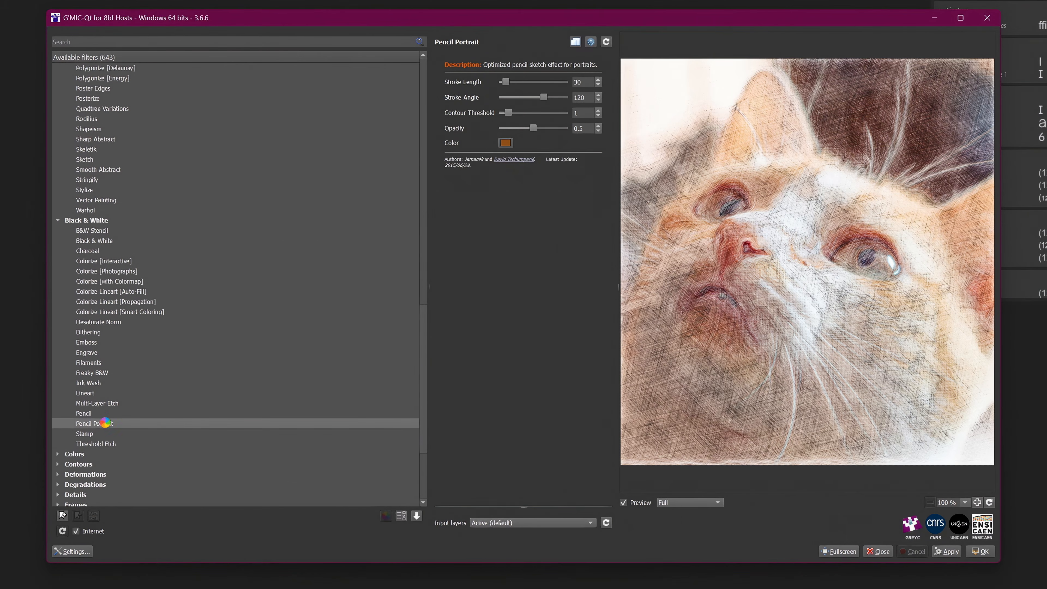
# Preview the Color Balance and Retro Fade filters from the Colors category on the cat photo
pyautogui.click(61, 454)
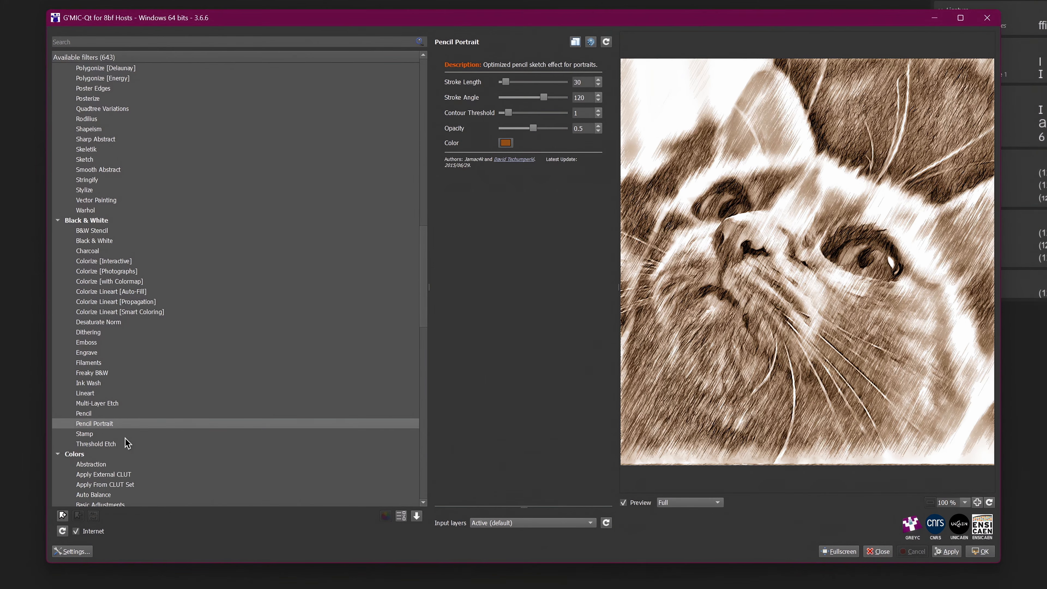
pyautogui.scroll(-5, 123, 429)
pyautogui.click(104, 424)
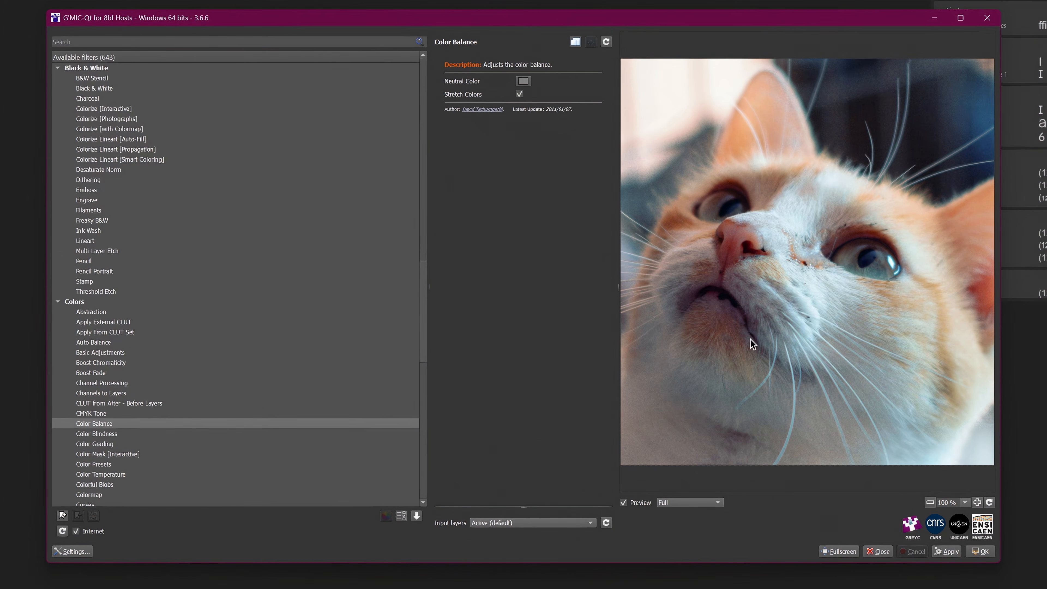
pyautogui.scroll(-8, 101, 453)
pyautogui.click(100, 475)
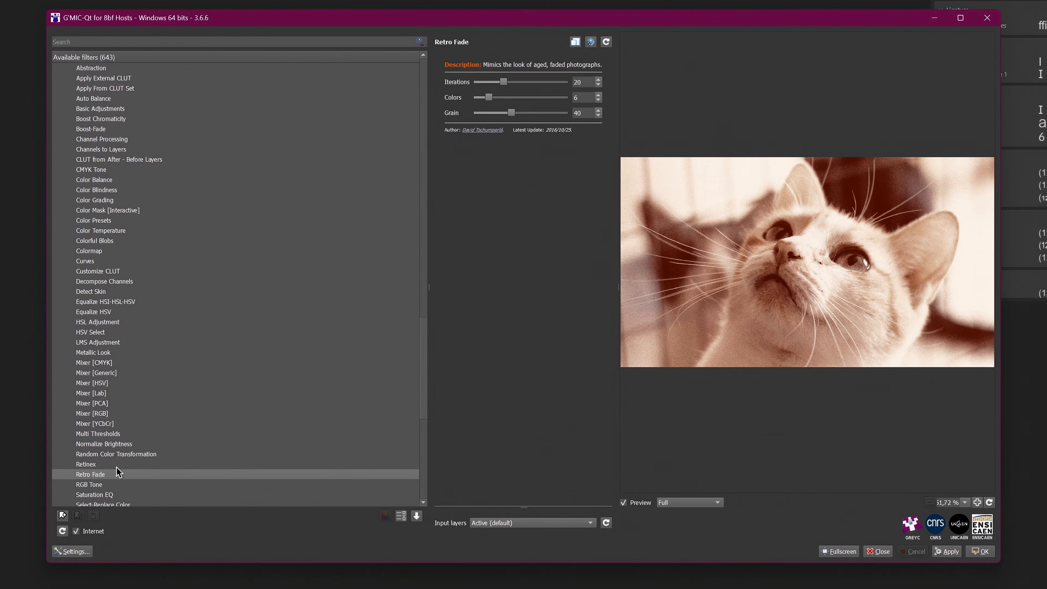
# Choose the Simulate Film filter from the Colors category and set its film category to Instant [Pro]
pyautogui.scroll(-4, 165, 408)
pyautogui.click(93, 404)
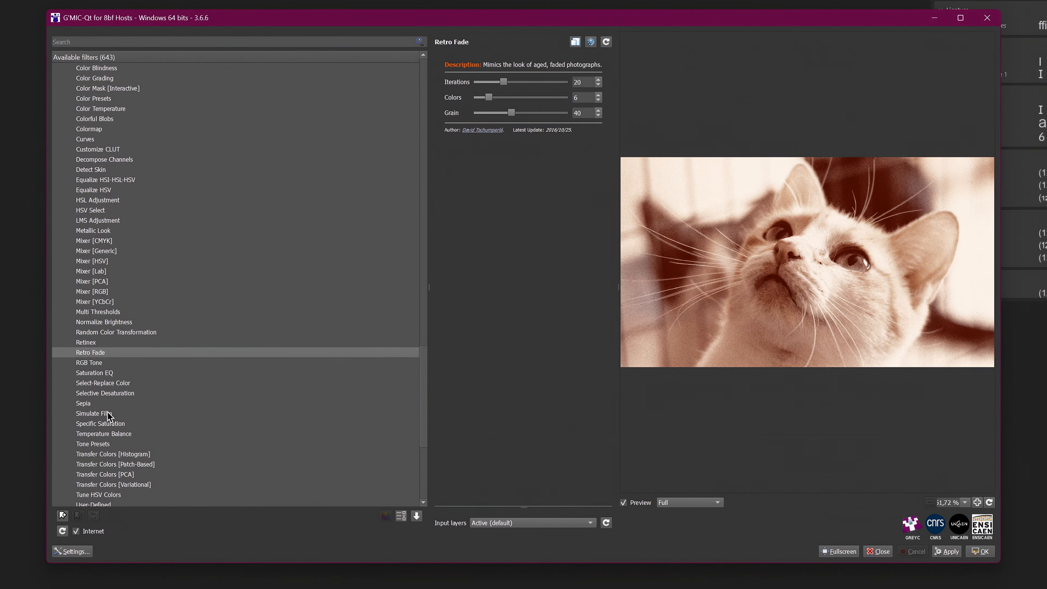
pyautogui.click(108, 414)
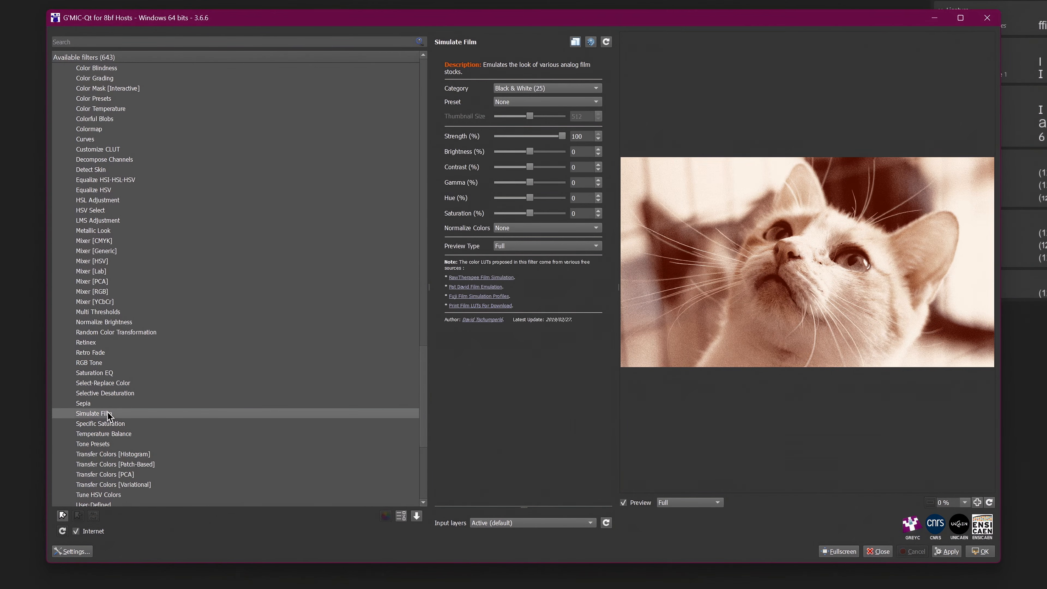
pyautogui.click(523, 88)
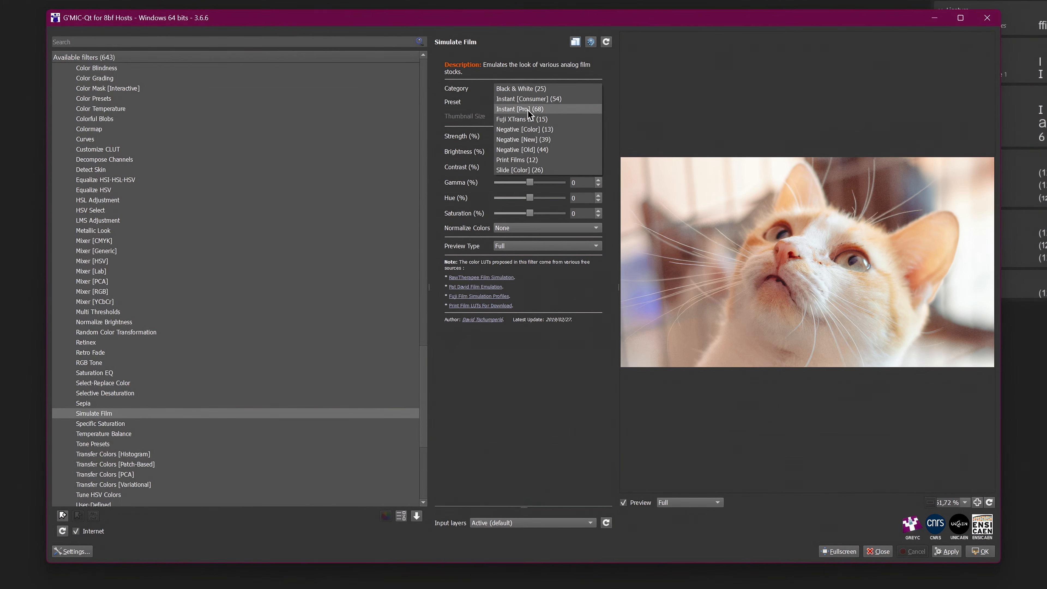
pyautogui.click(538, 110)
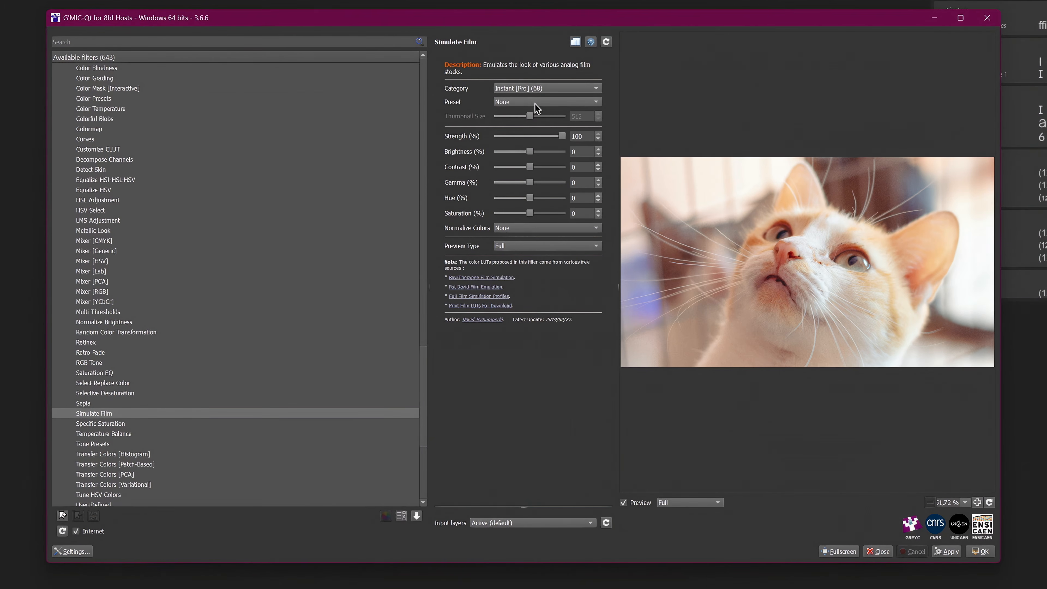
# Preview the Fuji FP-100c +++ and Polaroid 669 - presets of the Simulate Film filter on the cat photo
pyautogui.click(532, 102)
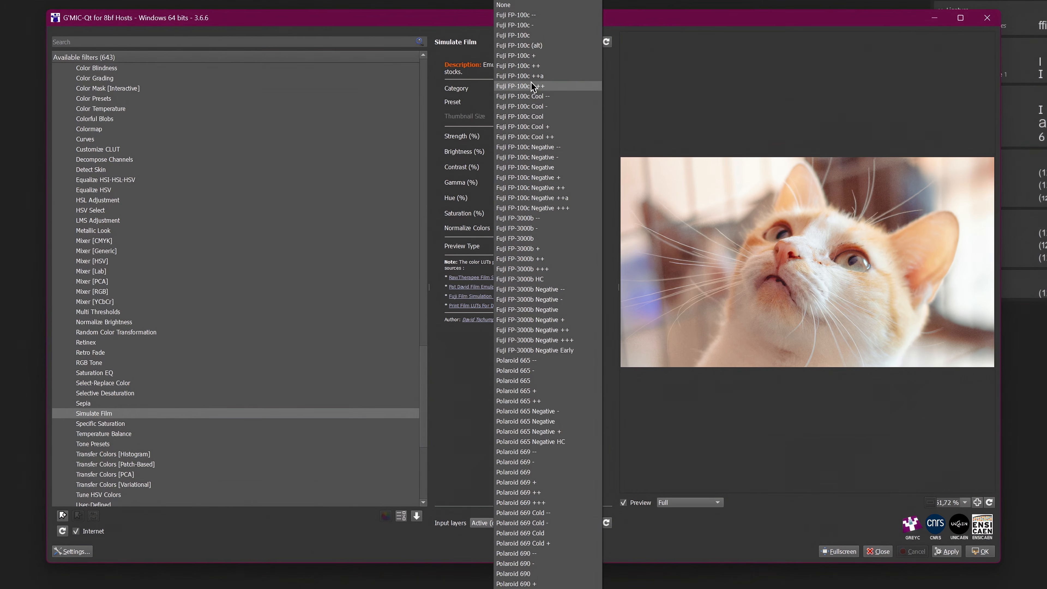
pyautogui.click(531, 87)
pyautogui.click(522, 104)
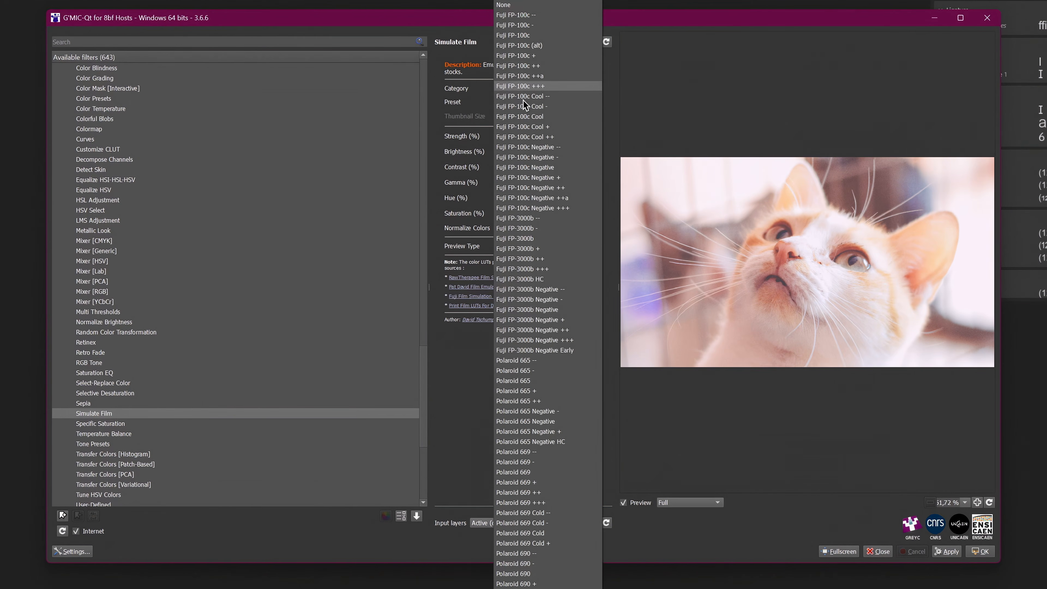
pyautogui.click(534, 464)
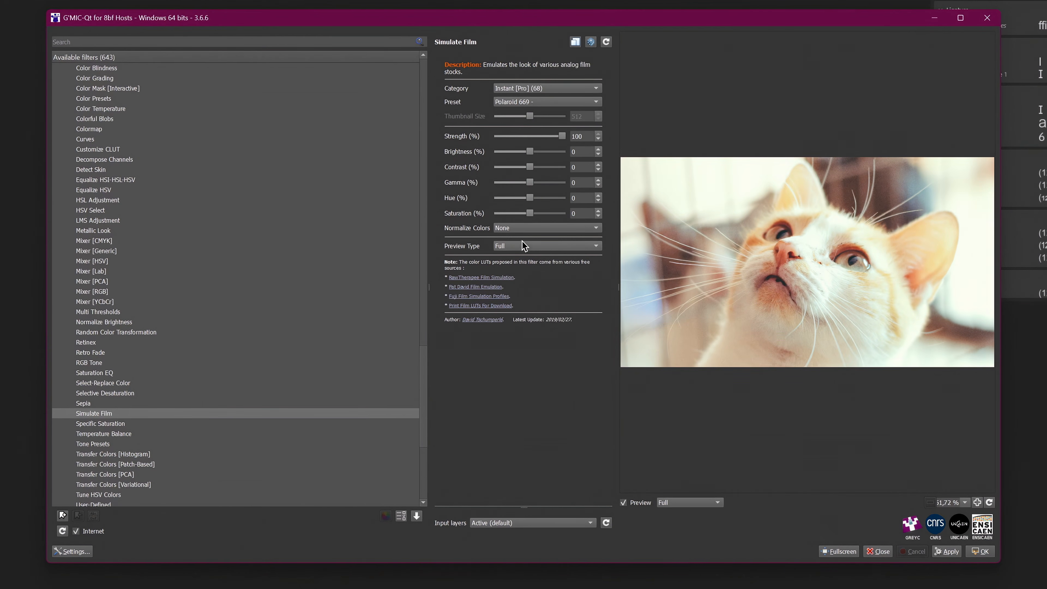
# Preview the Sepia filter, plus the Edges and Thin Edges filters from the Contours category, on the cat photo
pyautogui.click(83, 403)
pyautogui.scroll(-7, 72, 336)
pyautogui.click(58, 333)
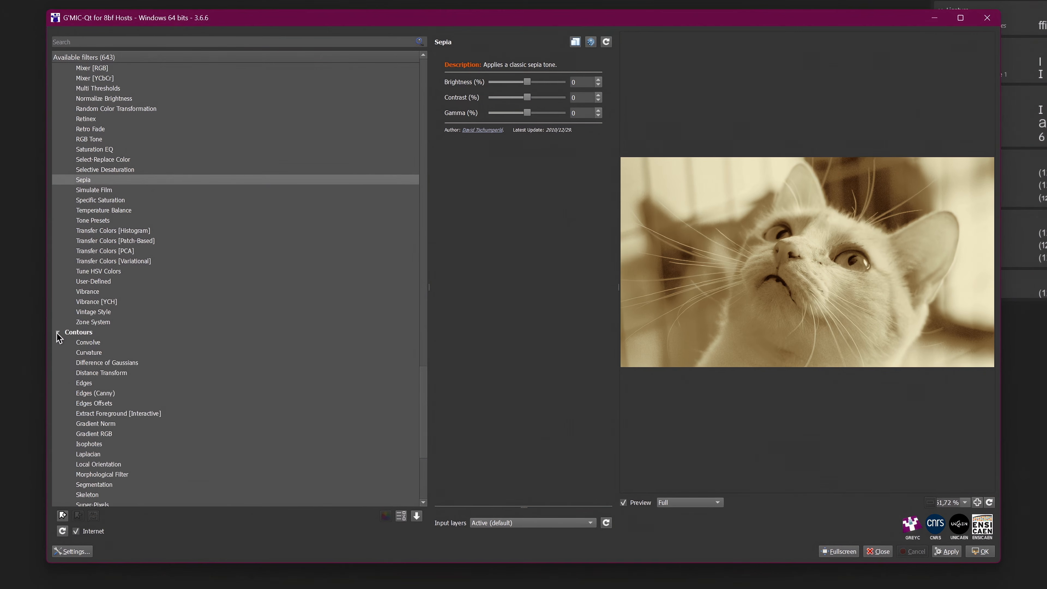
pyautogui.scroll(-4, 86, 332)
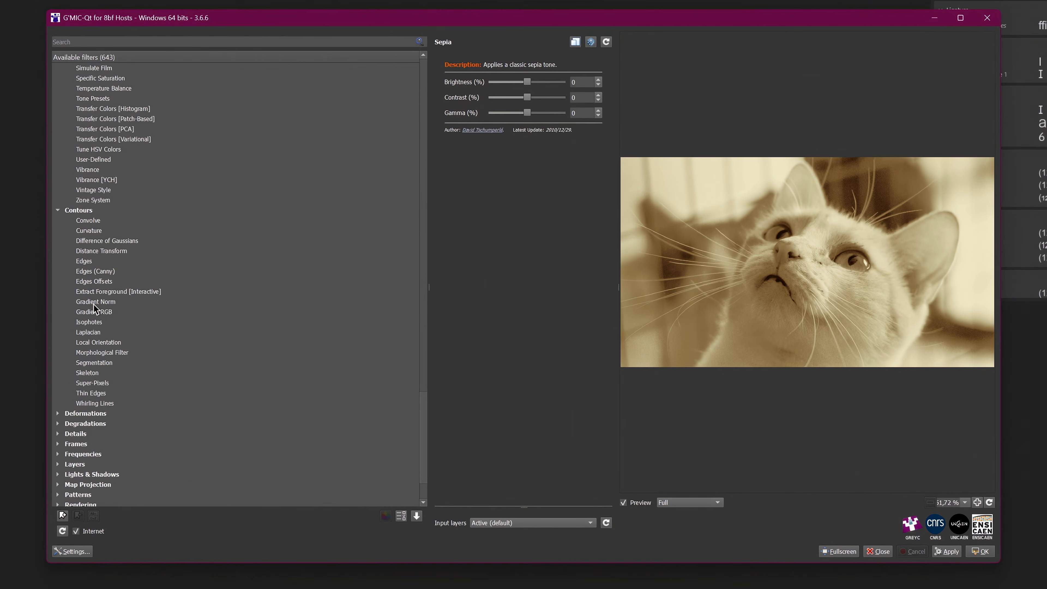
pyautogui.click(101, 260)
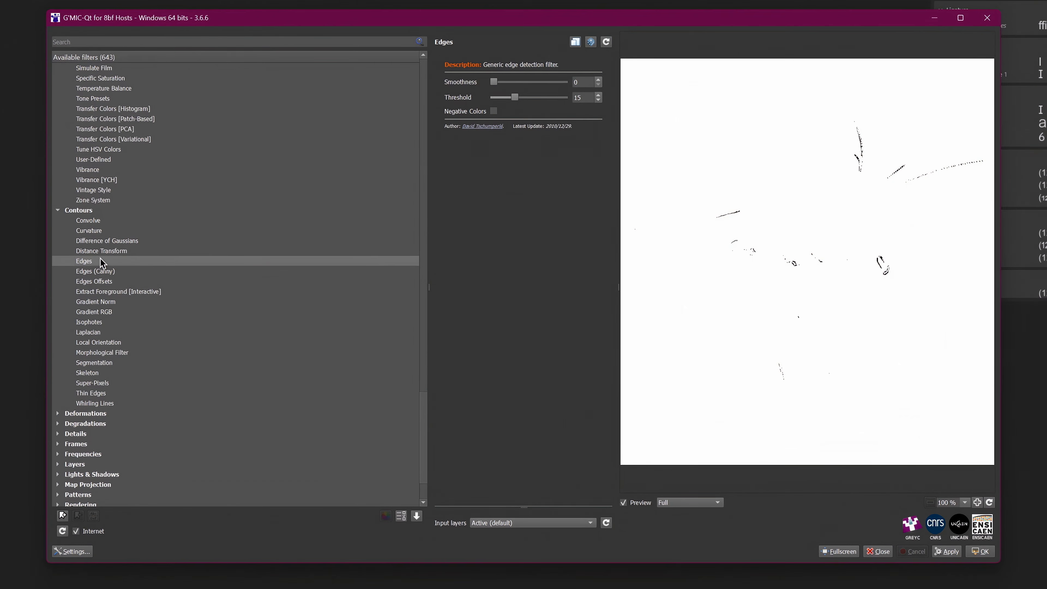
pyautogui.click(104, 281)
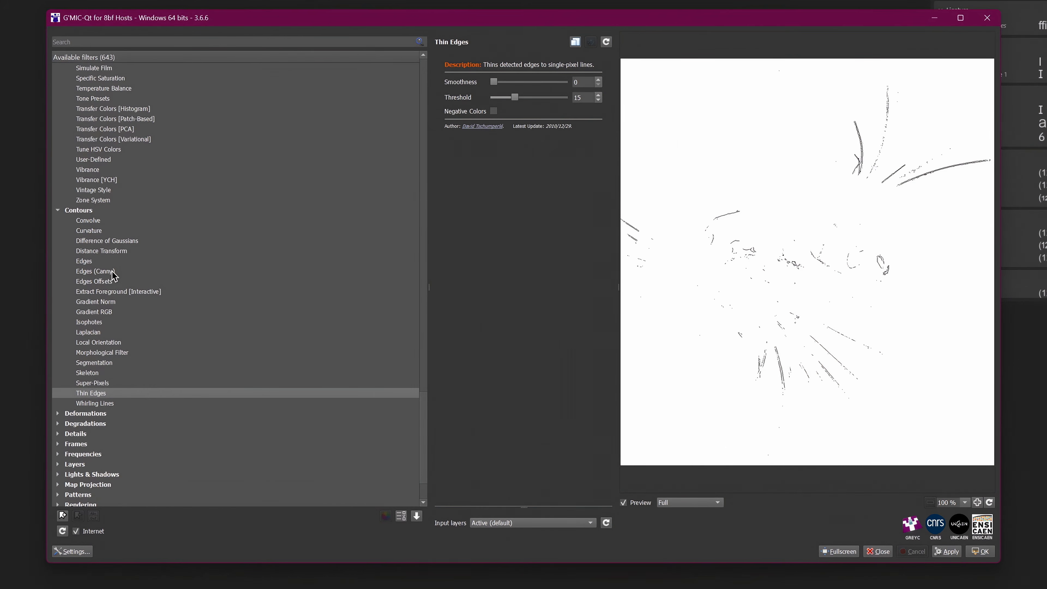
# Preview the Edges (Canny) filter with the lower threshold set to 0.178 and the upper threshold to 0.078
pyautogui.click(112, 271)
pyautogui.moveTo(514, 90)
pyautogui.mouseDown()
pyautogui.moveTo(496, 89)
pyautogui.moveTo(521, 89)
pyautogui.moveTo(502, 105)
pyautogui.mouseUp()
pyautogui.moveTo(507, 120); pyautogui.dragTo(510, 105)
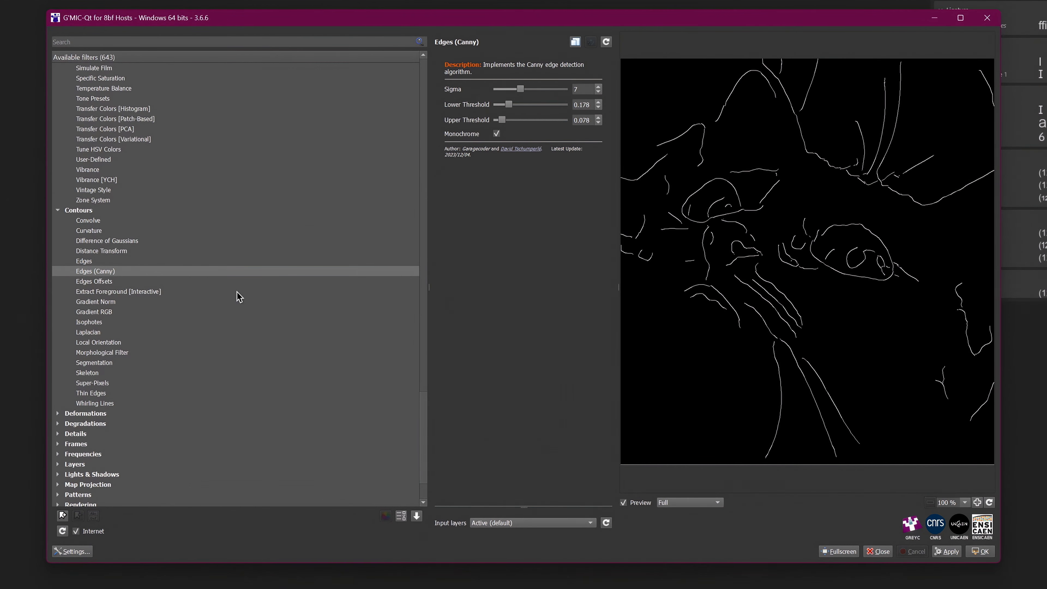
# Preview the Kaleidoscope [Polar], Fish-Eye and Shifter filters from the Deformations category on the cat photo
pyautogui.scroll(-2, 140, 347)
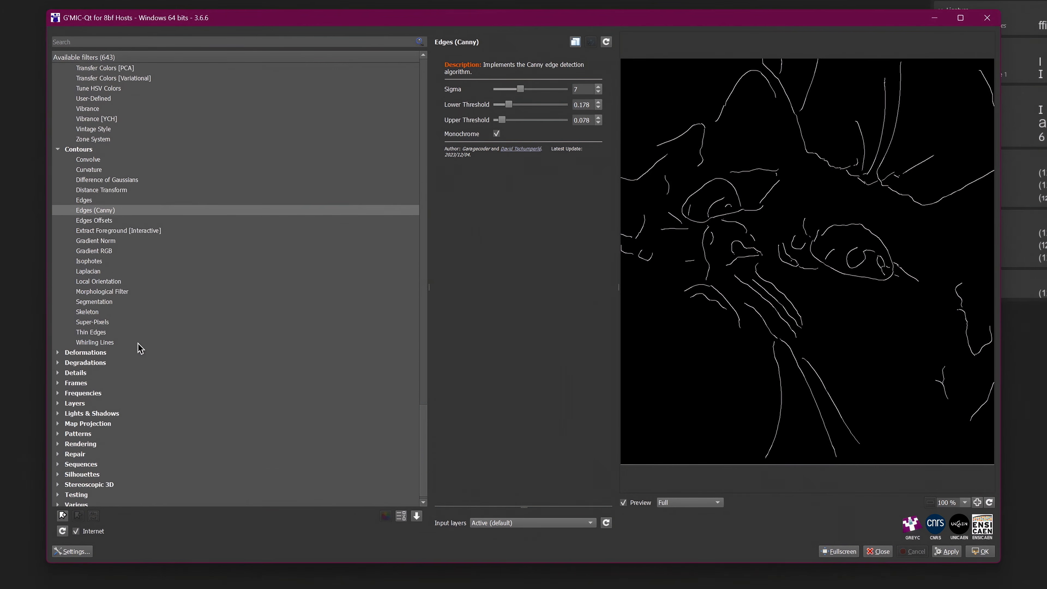
pyautogui.click(58, 353)
pyautogui.scroll(-1, 59, 354)
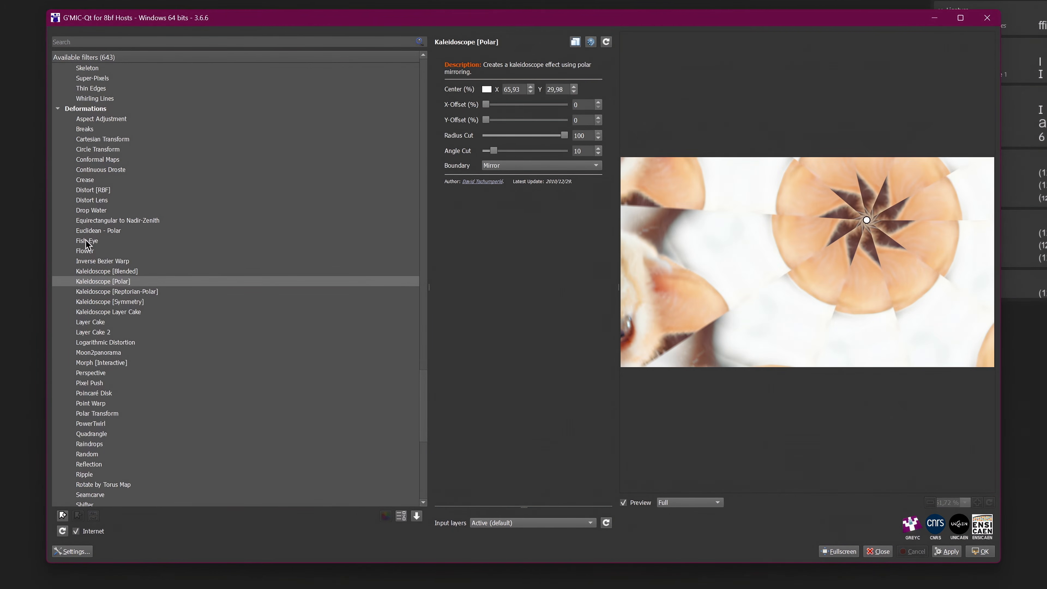
pyautogui.click(86, 239)
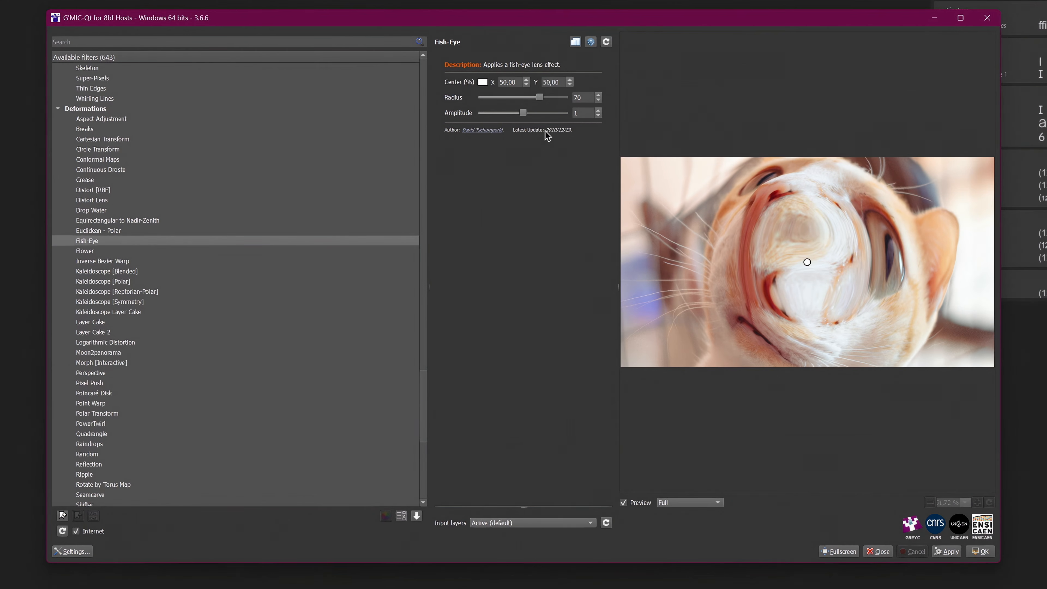
pyautogui.scroll(-4, 100, 384)
pyautogui.click(99, 382)
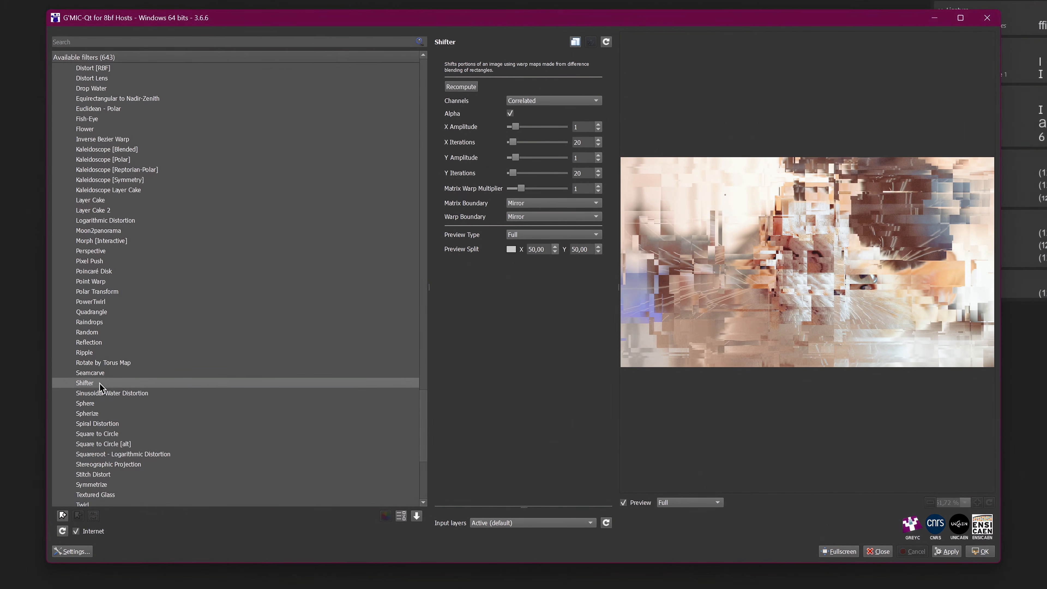
# Preview the Buffer Destroyer and CRT Sub-Pixels filters from the Degradations category on the cat photo
pyautogui.scroll(-7, 99, 383)
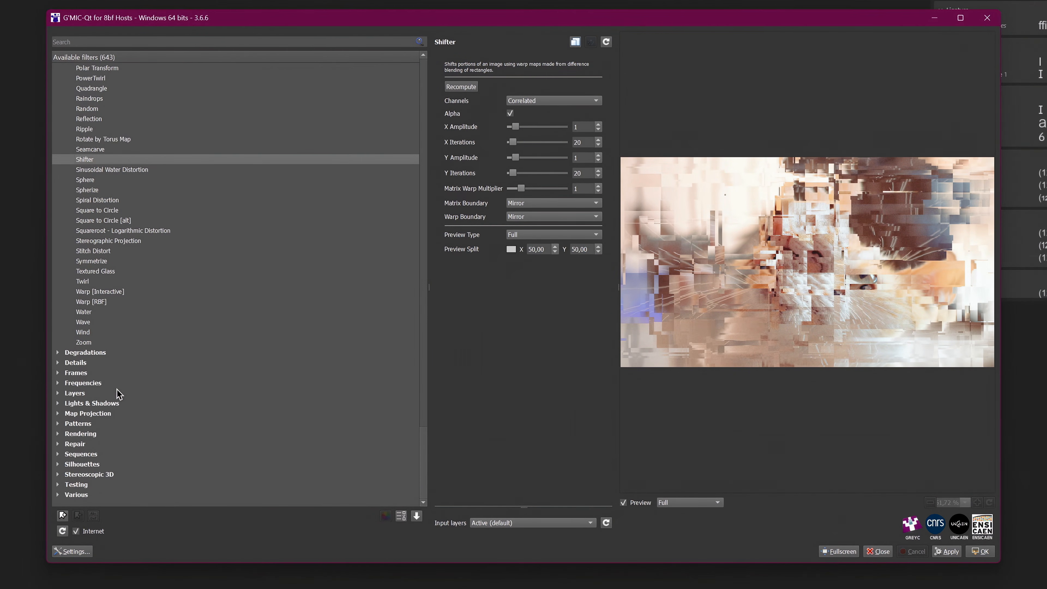
pyautogui.click(58, 354)
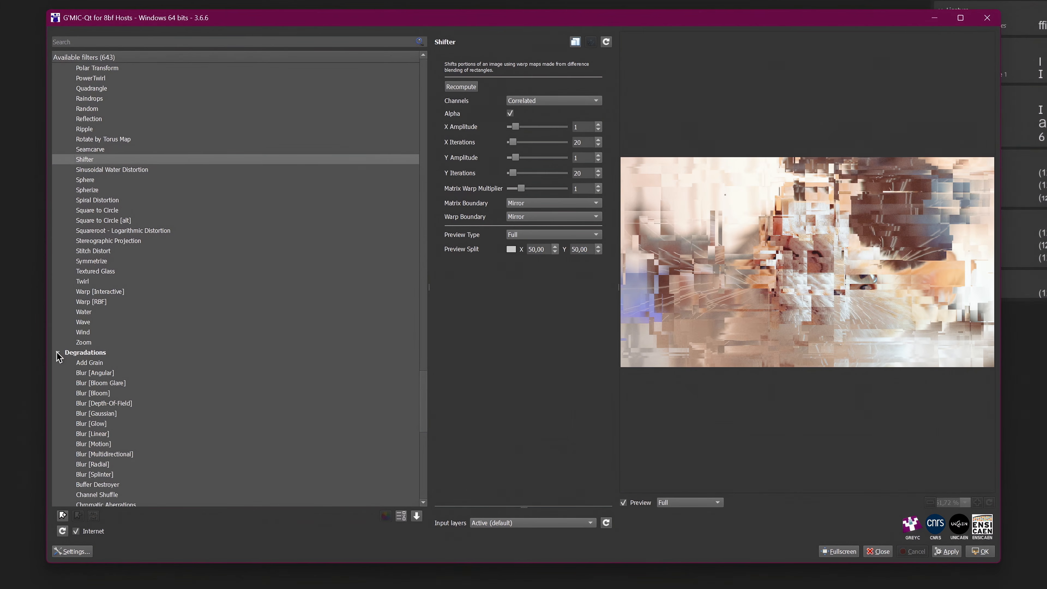
pyautogui.scroll(-2, 128, 421)
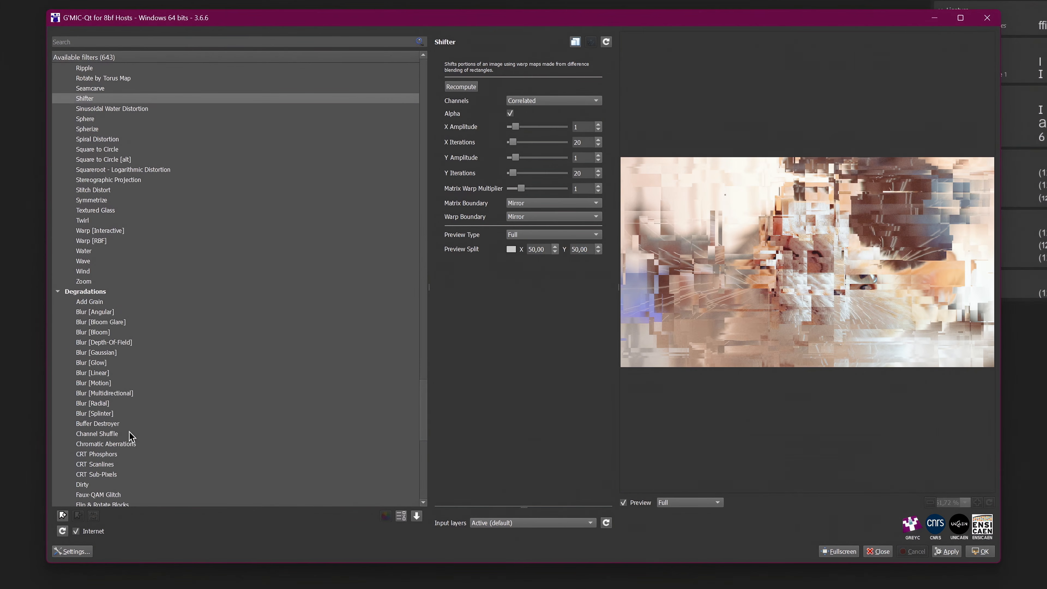
pyautogui.click(116, 425)
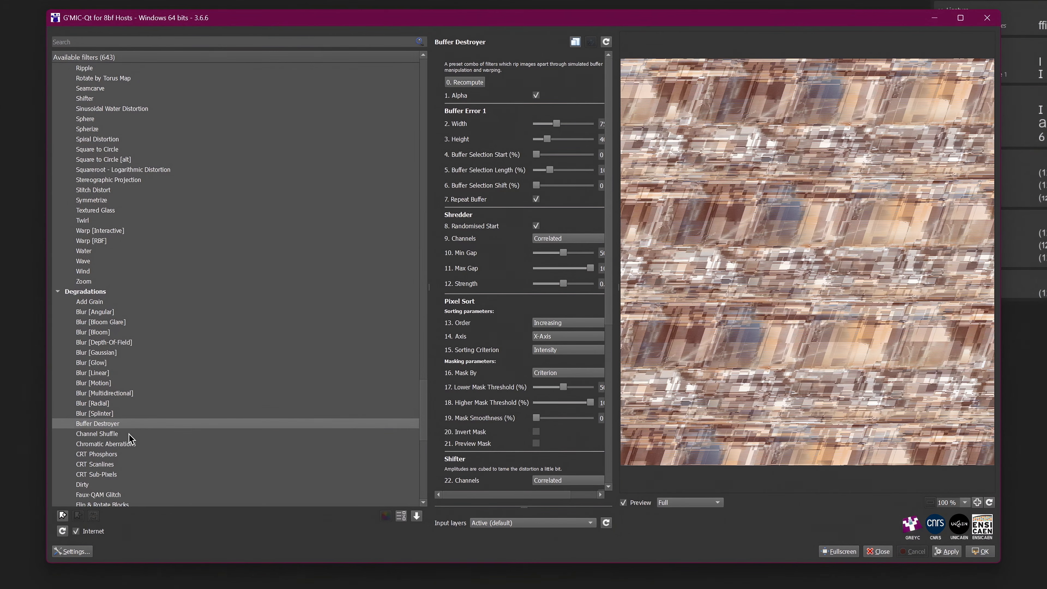
pyautogui.scroll(-1, 126, 444)
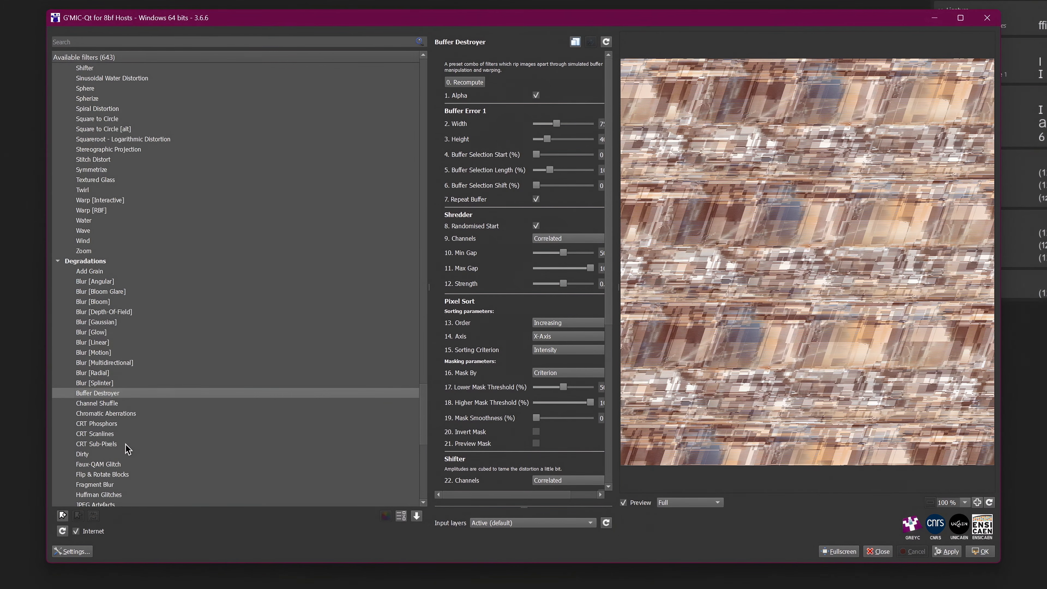
pyautogui.click(117, 444)
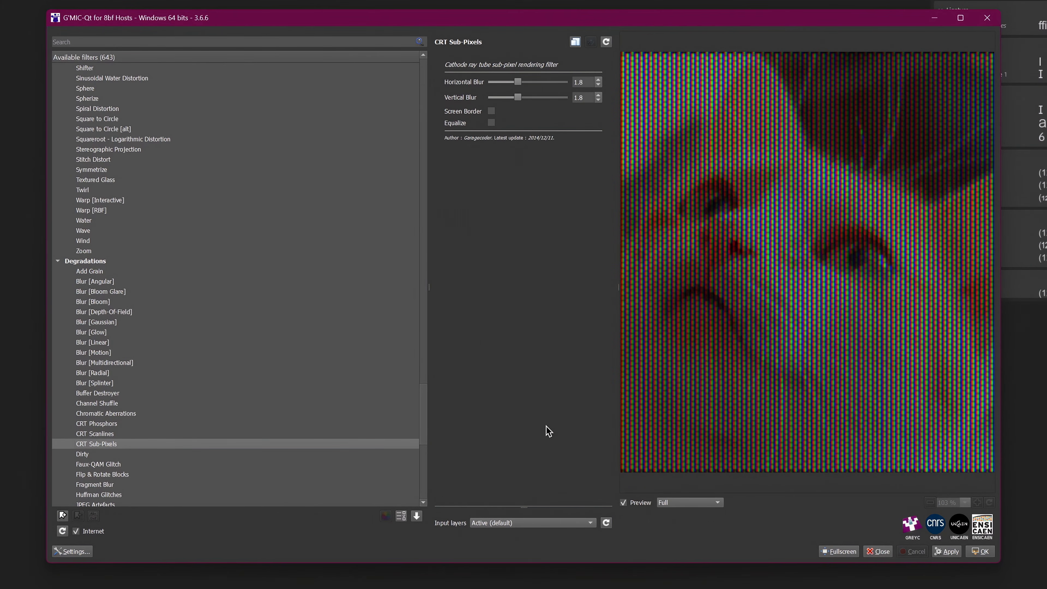
# Preview the Pixel Sort, Scanlines and VHS Filter effects from the Degradations category on the cat photo
pyautogui.scroll(-5, 103, 462)
pyautogui.click(103, 464)
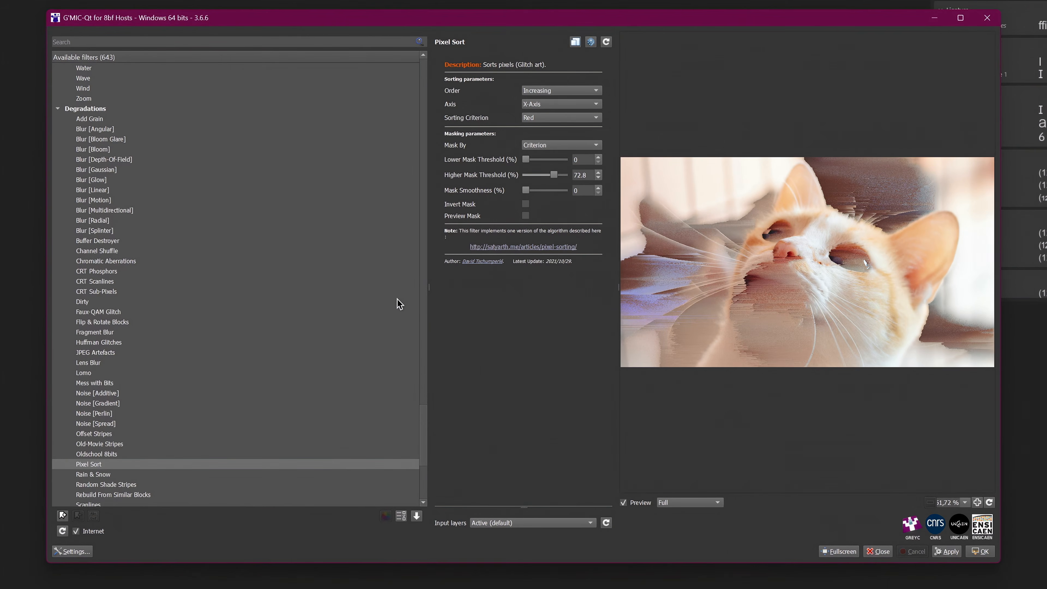
pyautogui.scroll(-2, 129, 444)
pyautogui.click(129, 445)
pyautogui.scroll(-1, 149, 474)
pyautogui.click(148, 475)
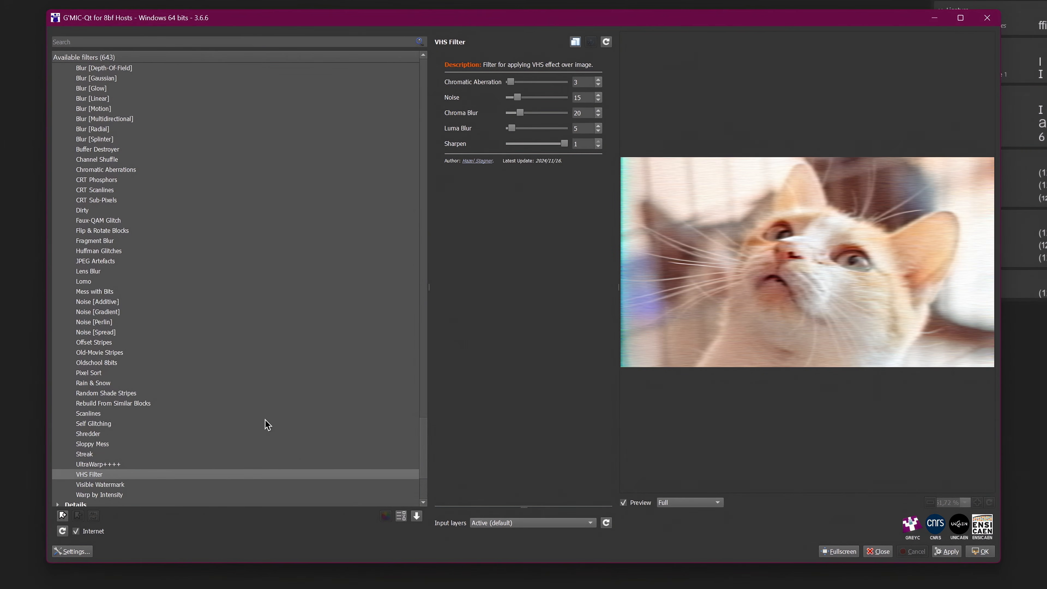
# Preview the Mess with Bits and CRT Phosphors filters, setting the CRT Phosphors upscale factor to X1
pyautogui.click(182, 291)
pyautogui.click(117, 180)
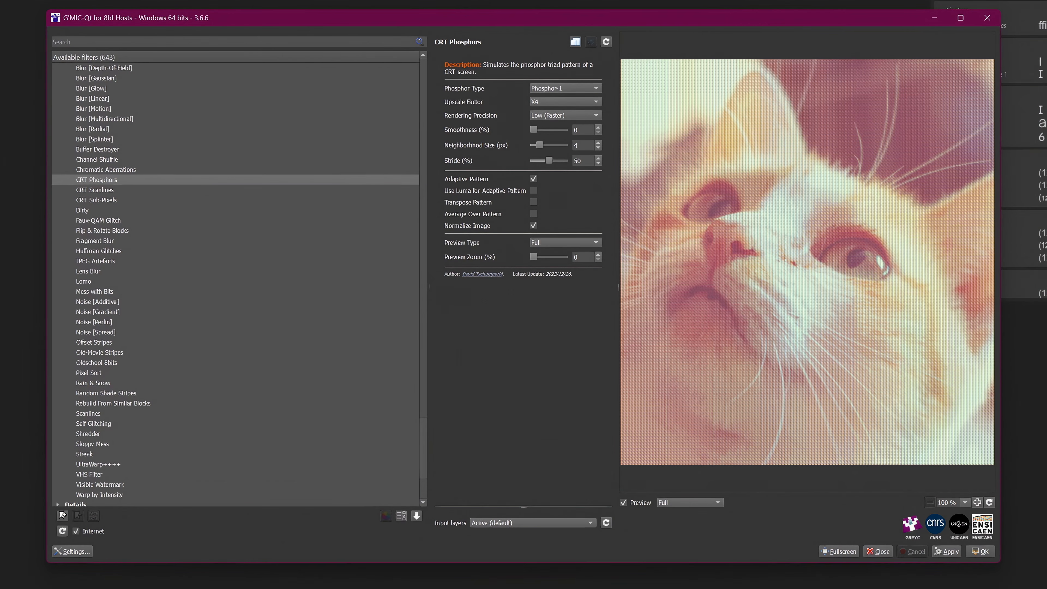
pyautogui.click(601, 102)
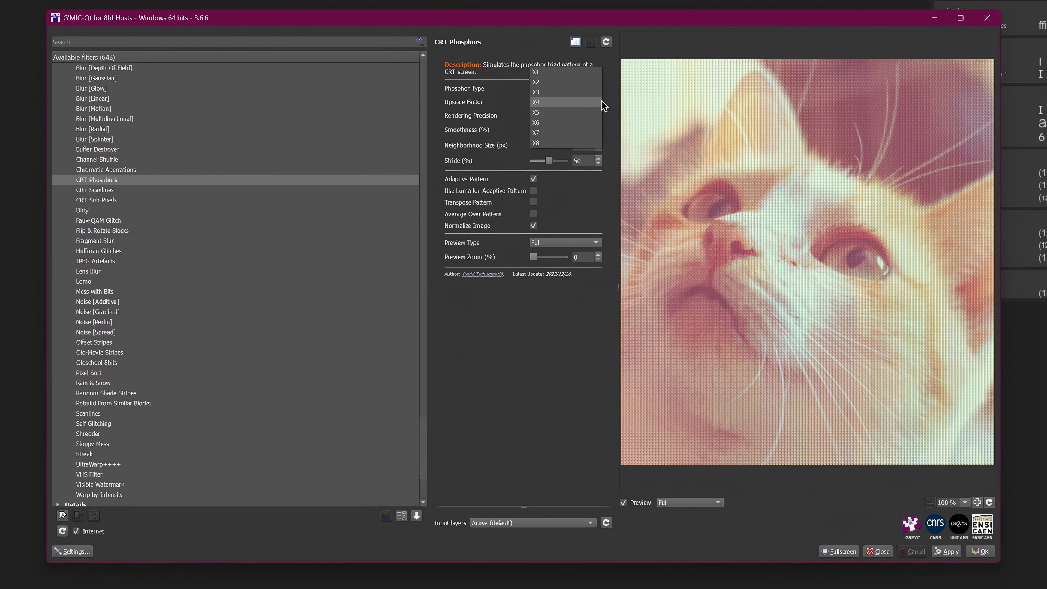
pyautogui.click(592, 71)
# Preview the Light Rays and Light Leaks filters from the Lights & Shadows category on the cat photo
pyautogui.scroll(-5, 388, 114)
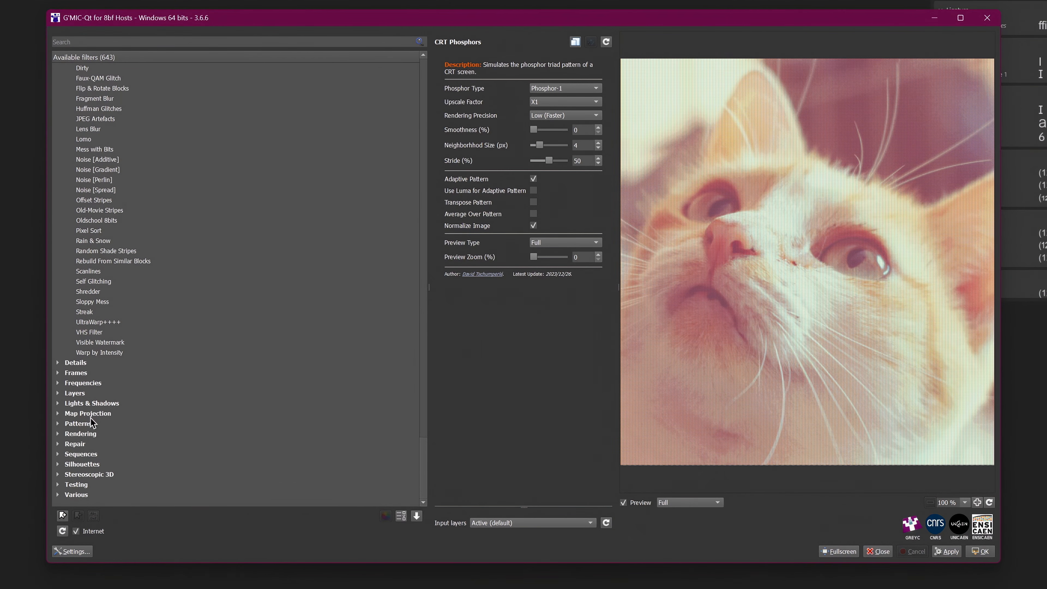
pyautogui.click(58, 403)
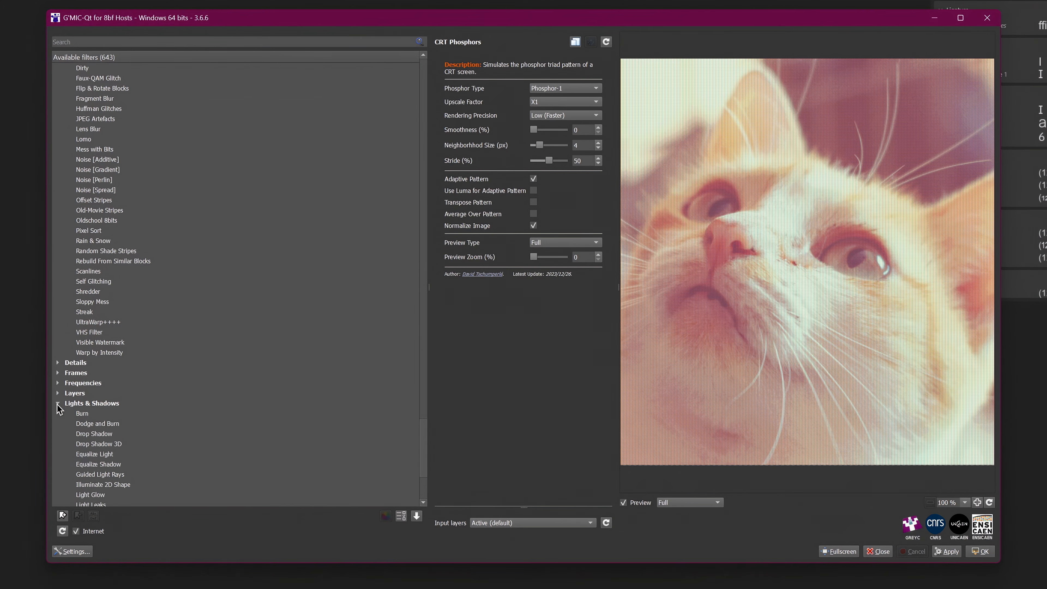
pyautogui.scroll(-3, 132, 433)
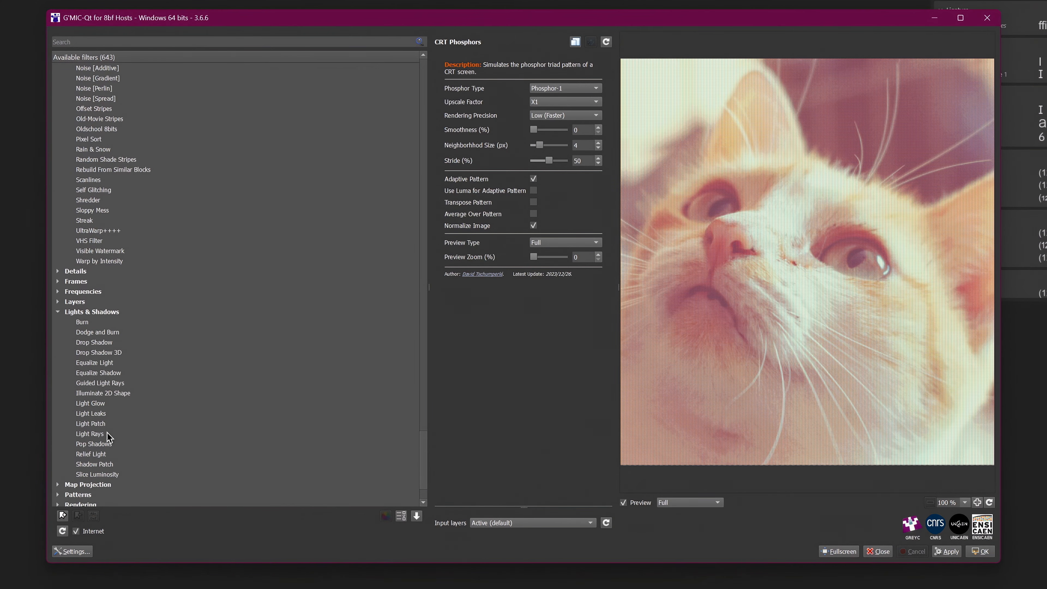
pyautogui.click(90, 433)
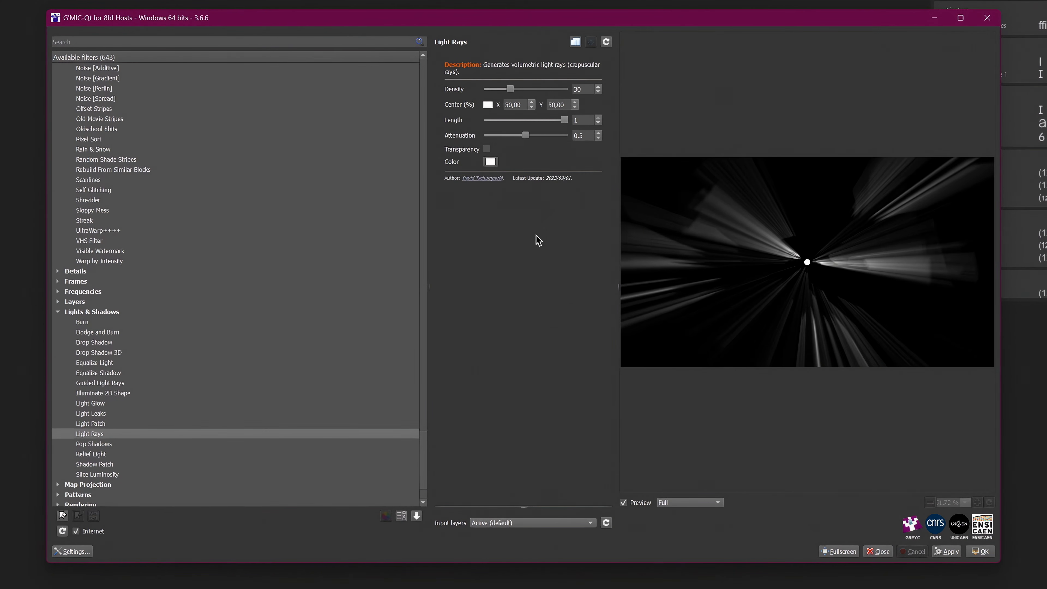
pyautogui.click(93, 413)
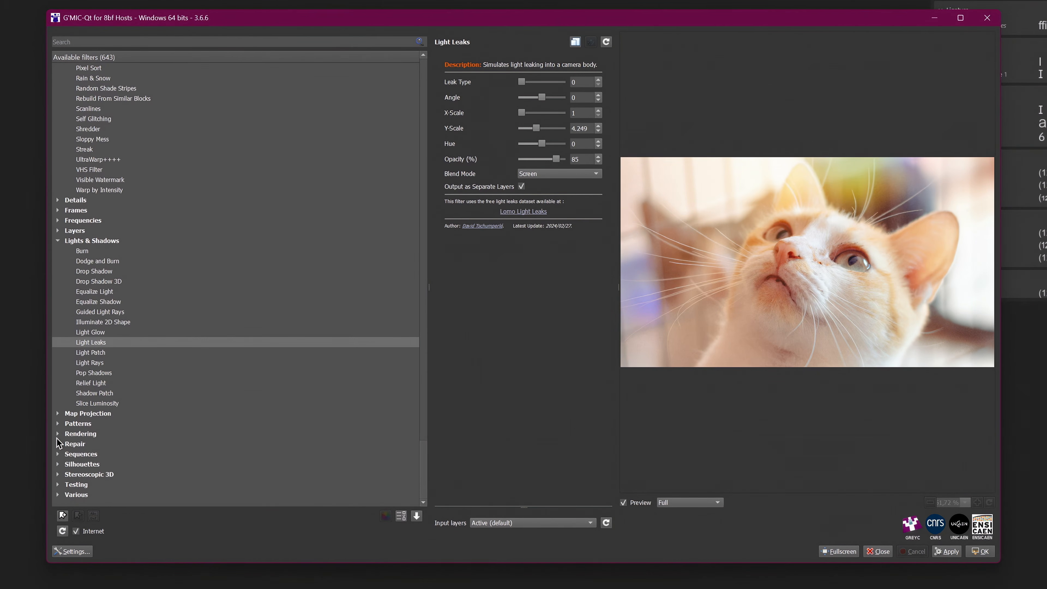
# Preview the 2.5D Extrusion and 3D Blocks filters from the Rendering category, setting the 3D Blocks tilt to 3.87
pyautogui.click(58, 433)
pyautogui.scroll(-2, 59, 435)
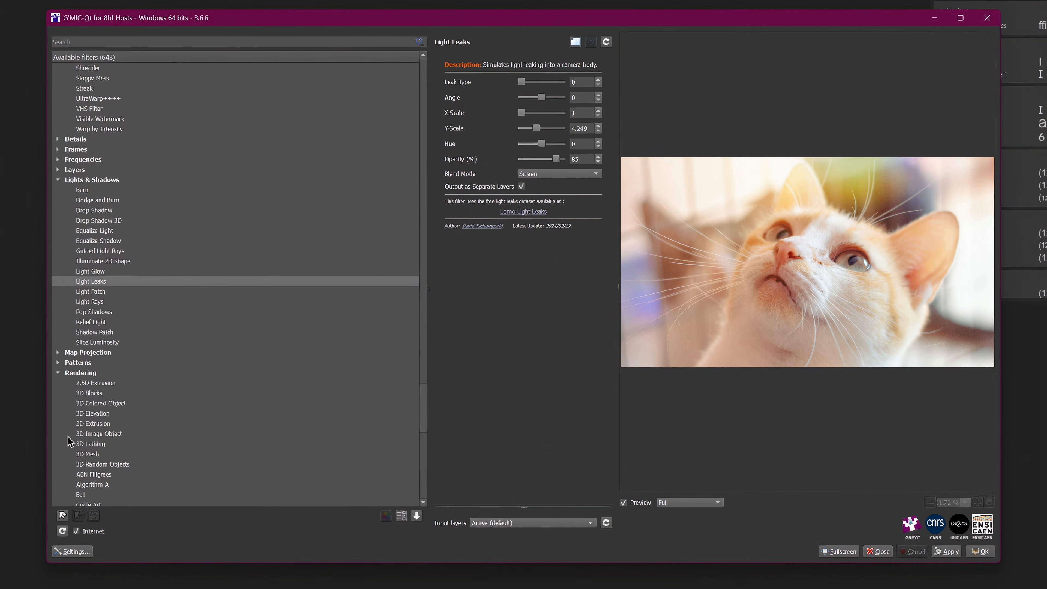
pyautogui.click(121, 383)
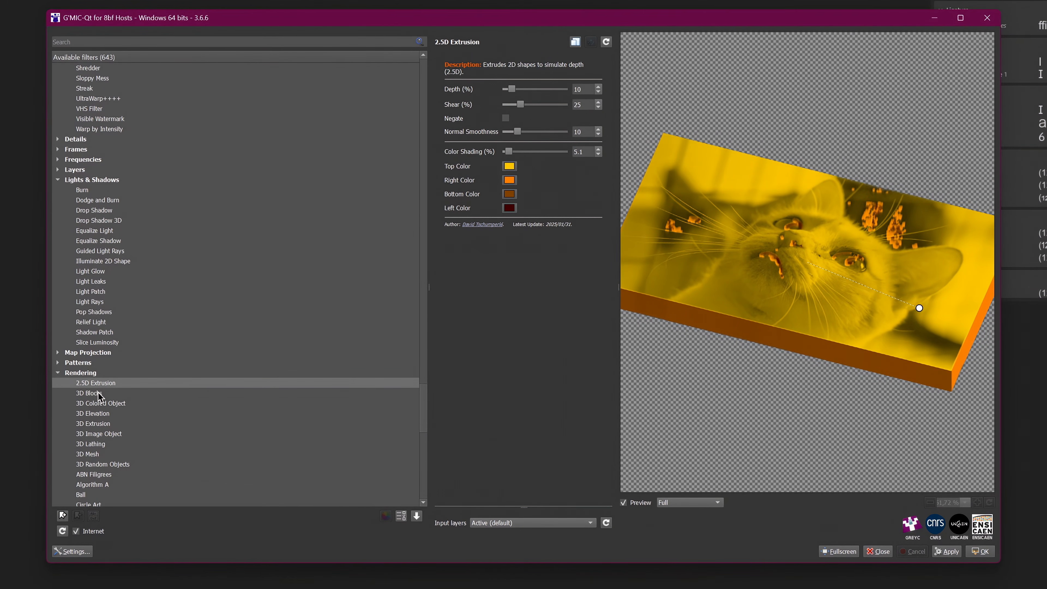
pyautogui.click(99, 395)
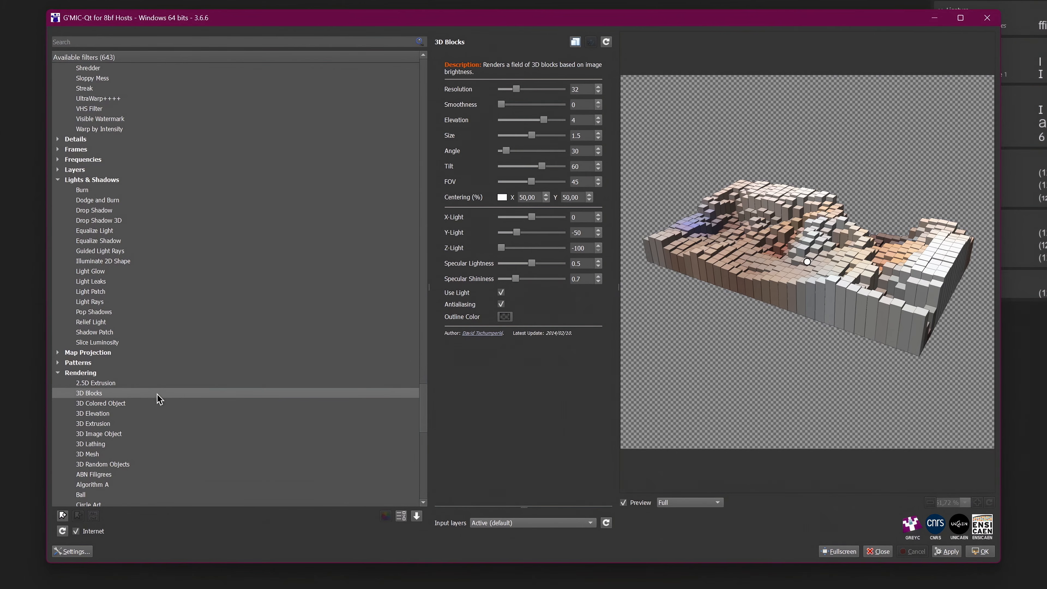
pyautogui.moveTo(542, 166); pyautogui.dragTo(504, 166)
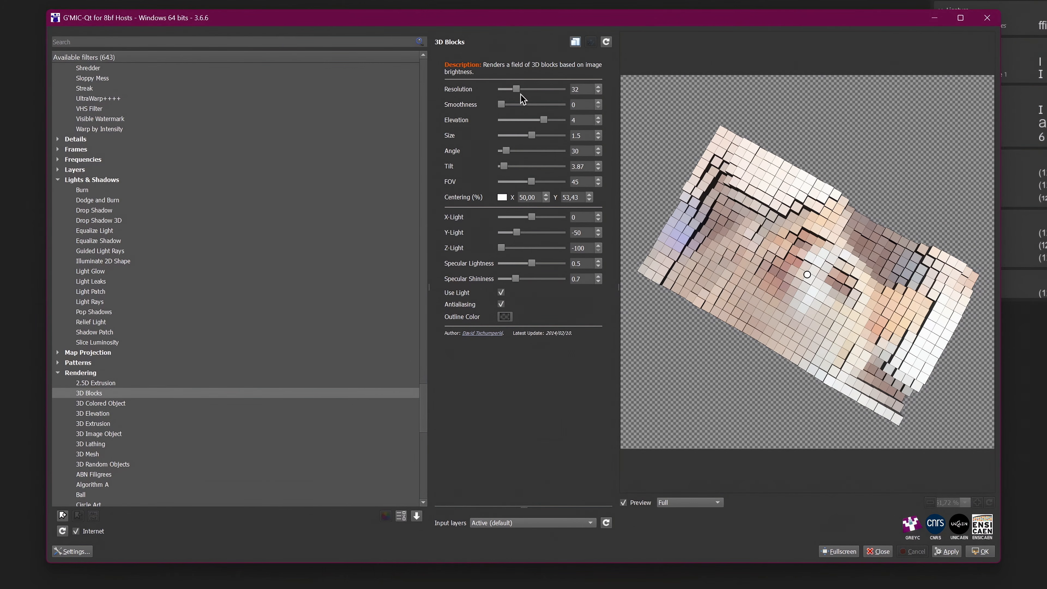
# Set the 3D Blocks resolution to 96 and preview the Lightning and Nebulous filters from the Rendering category
pyautogui.moveTo(516, 88); pyautogui.dragTo(547, 89)
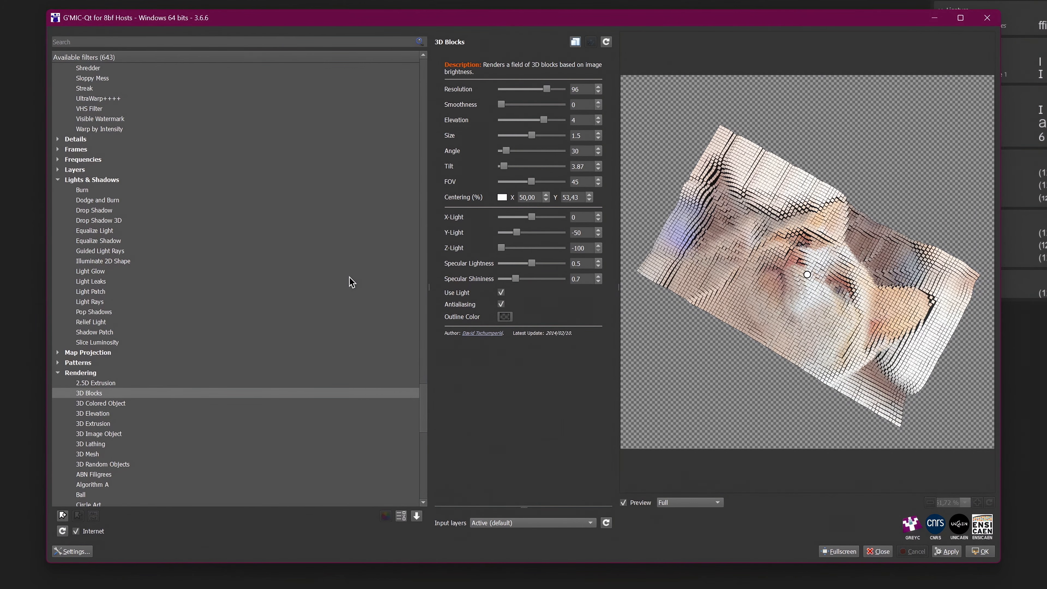
pyautogui.scroll(-9, 247, 371)
pyautogui.click(88, 434)
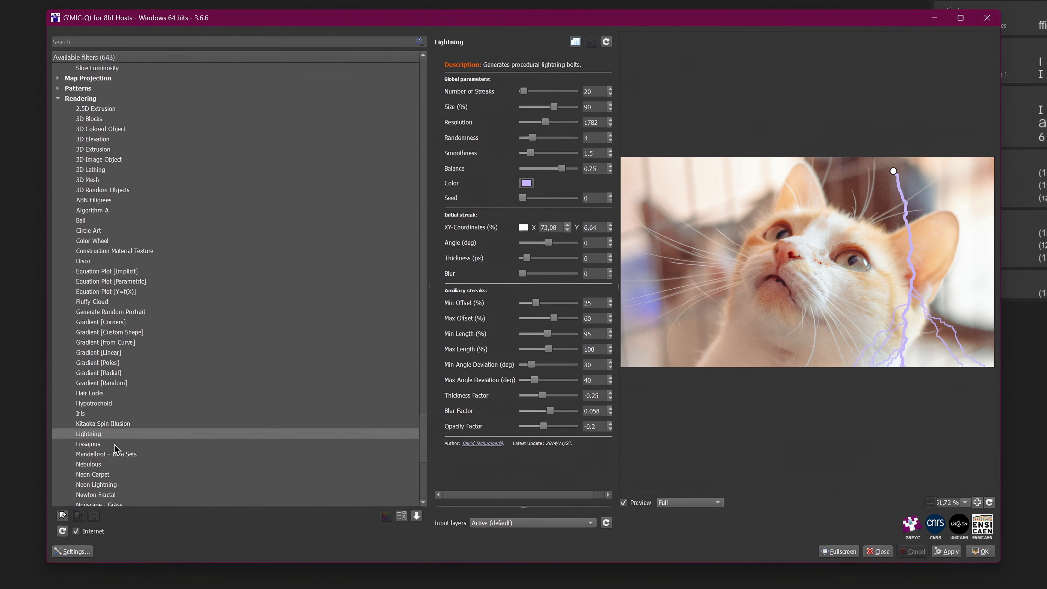
pyautogui.scroll(-1, 117, 450)
pyautogui.click(110, 436)
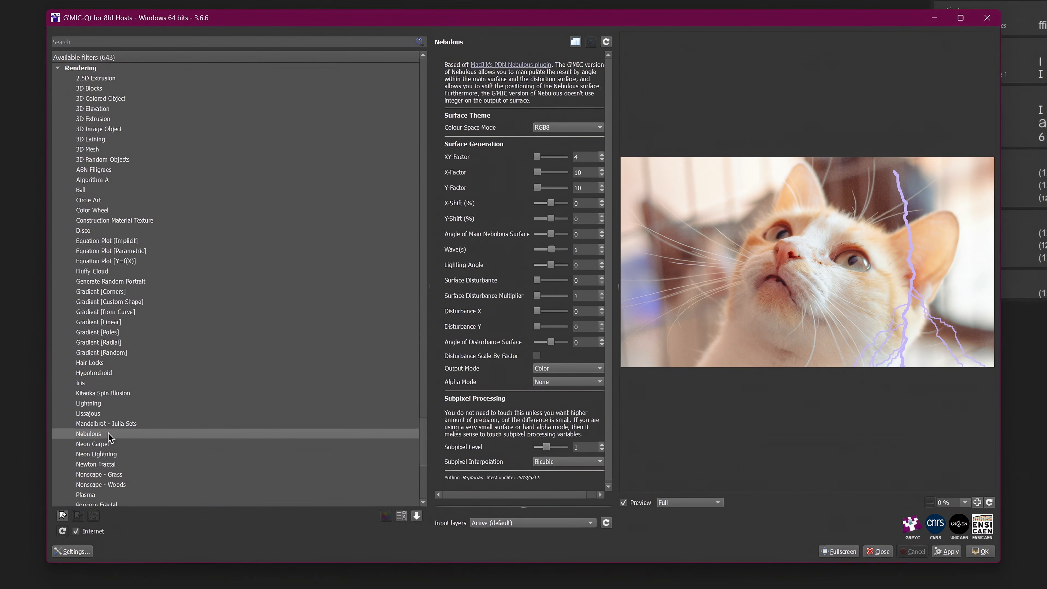
# Preview the Denoise [CNN] filter from the Repair category on the cat photo
pyautogui.scroll(-10, 219, 383)
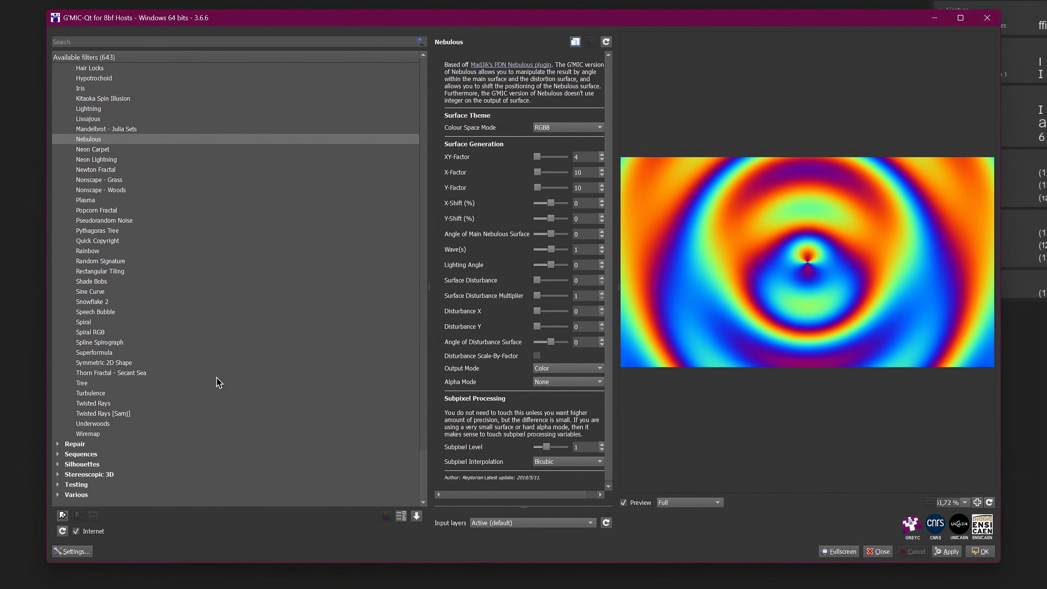
pyautogui.click(57, 444)
pyautogui.scroll(-4, 57, 446)
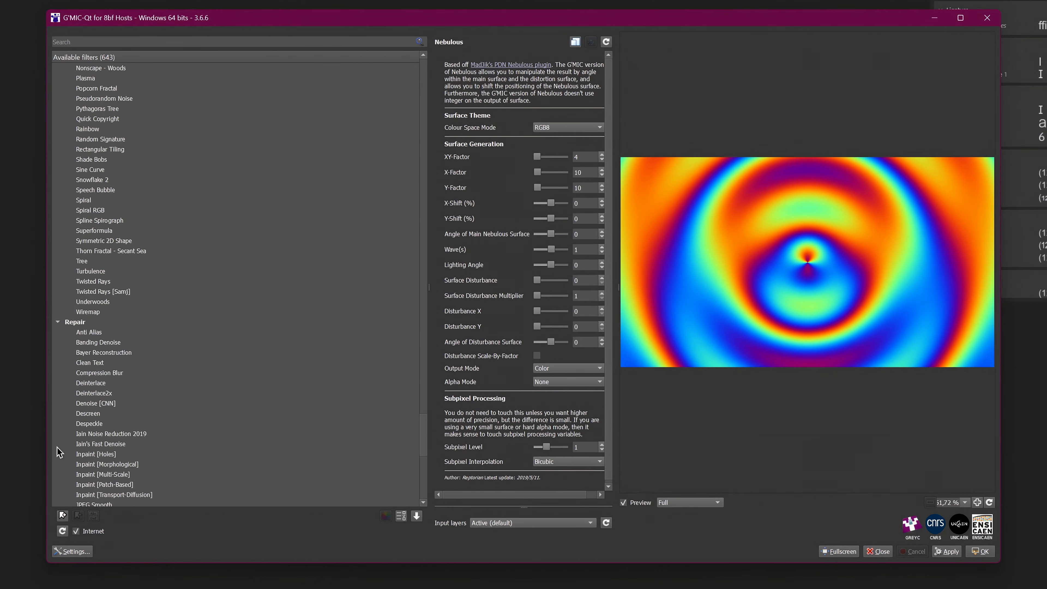
pyautogui.click(79, 404)
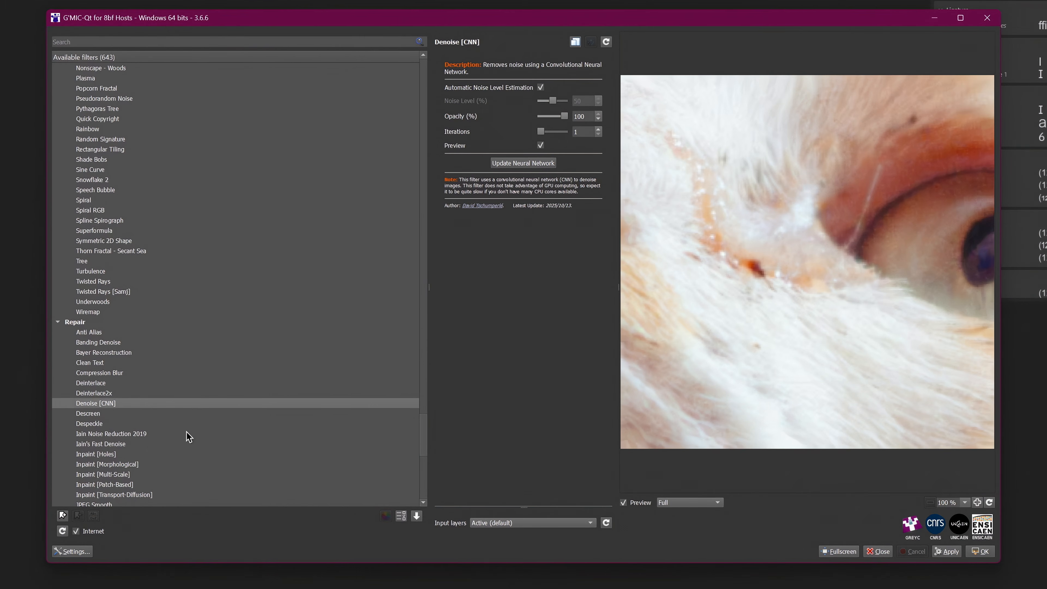
# Preview the Upscale [Diffusion] filter from the Repair category and add it to the favourite filters
pyautogui.scroll(-14, 206, 427)
pyautogui.scroll(-1, 120, 454)
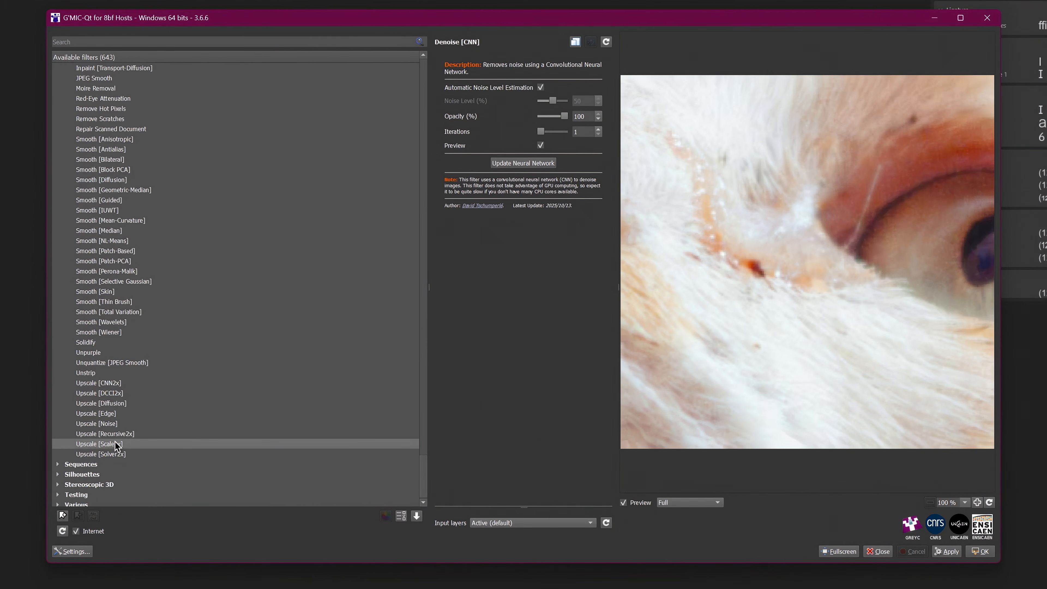
pyautogui.click(100, 393)
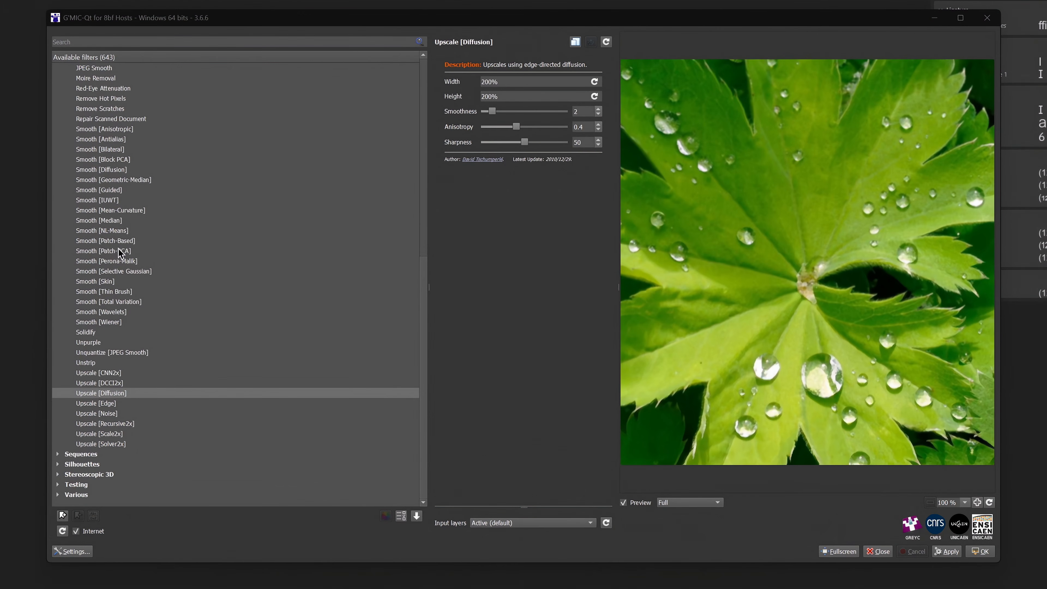
pyautogui.rightClick(102, 393)
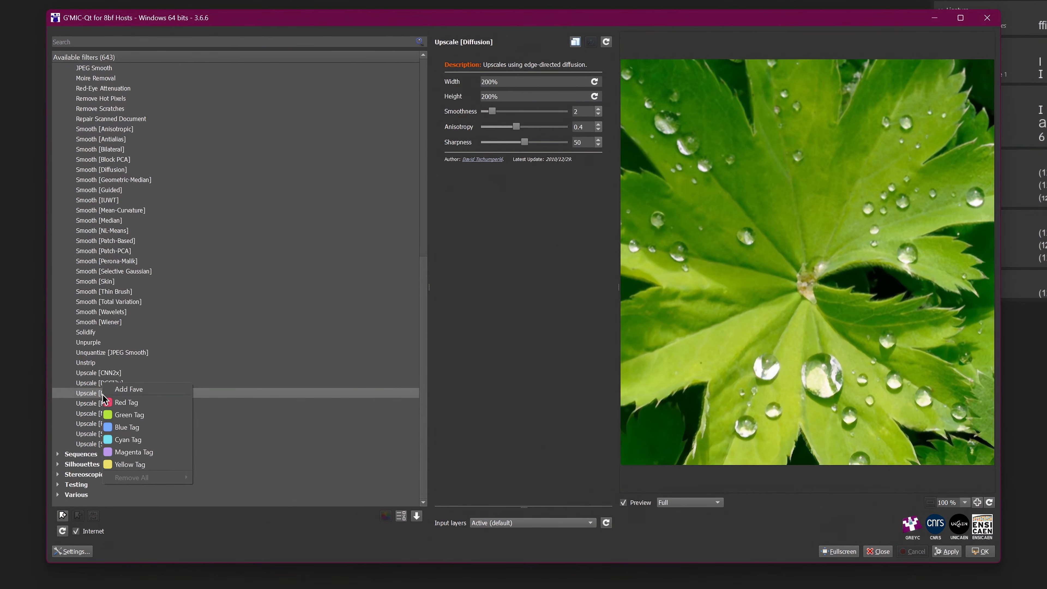
pyautogui.click(136, 390)
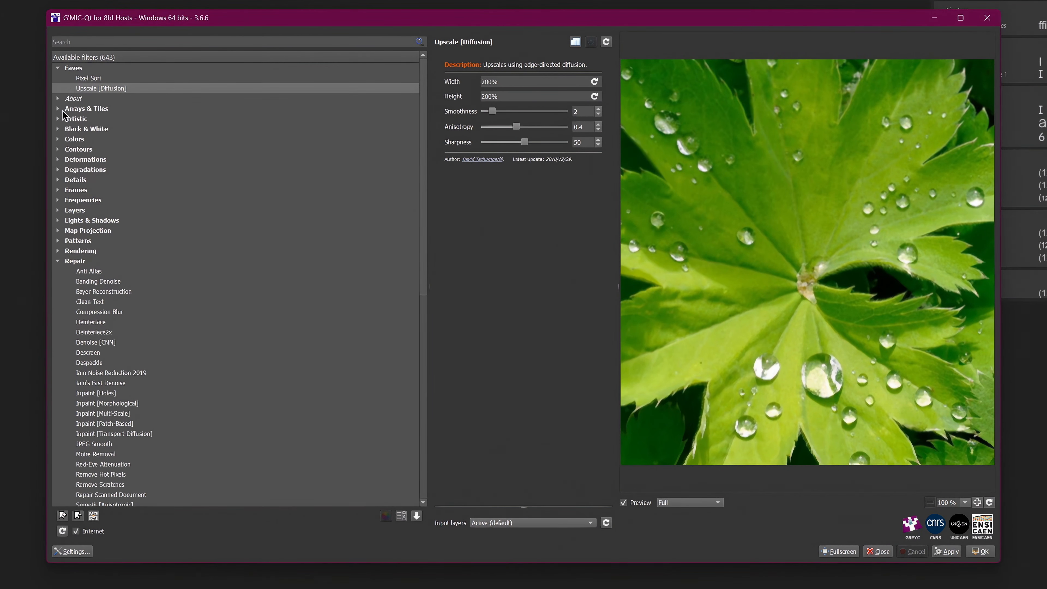
# Preview the favourite Pixel Sort filter on the leaf photo with a lower mask threshold of 11.7%
pyautogui.click(89, 78)
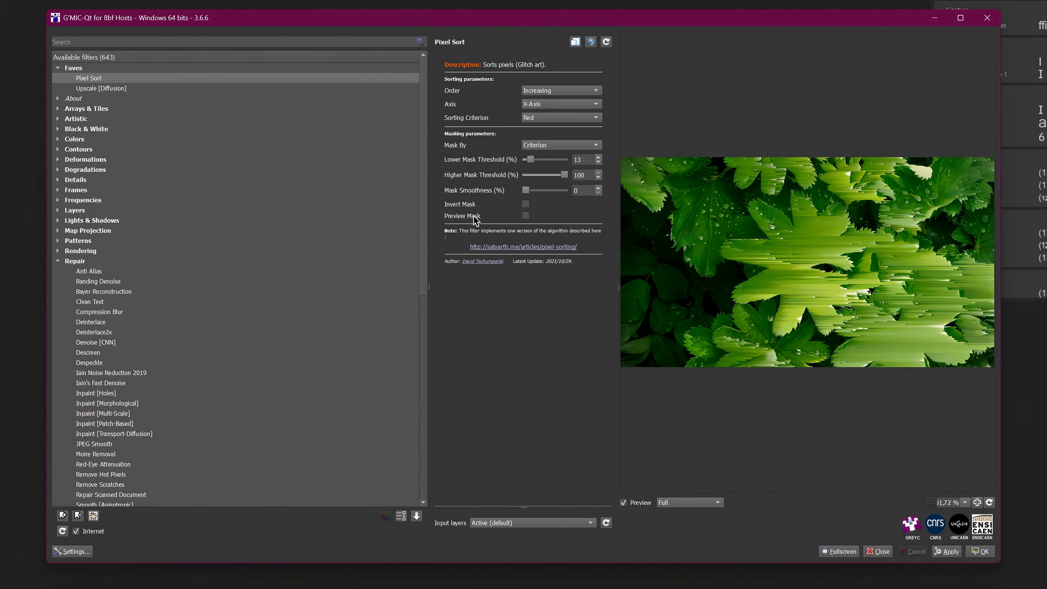
pyautogui.moveTo(532, 161); pyautogui.dragTo(535, 165)
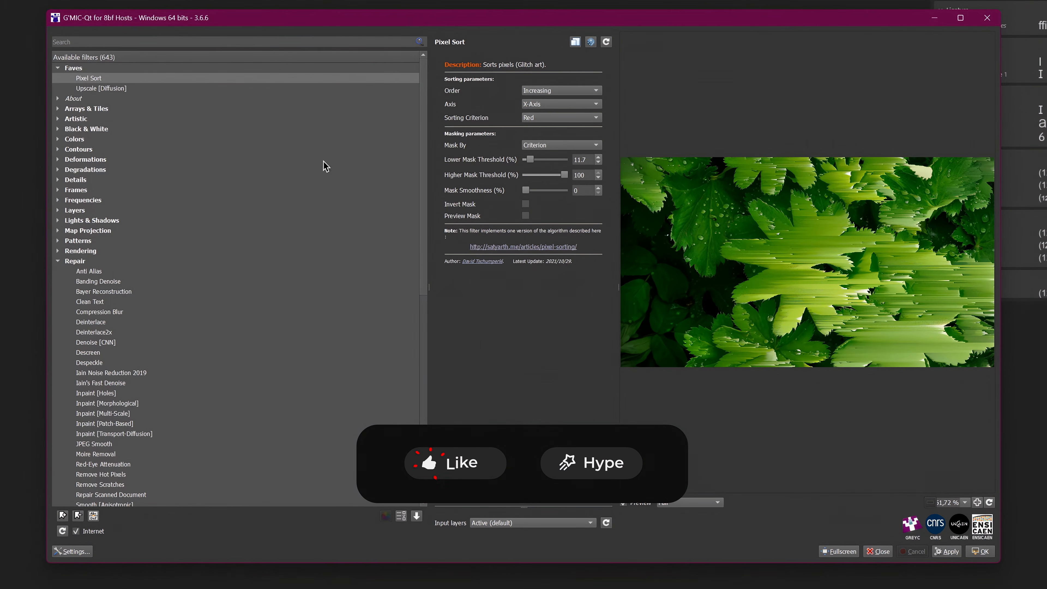